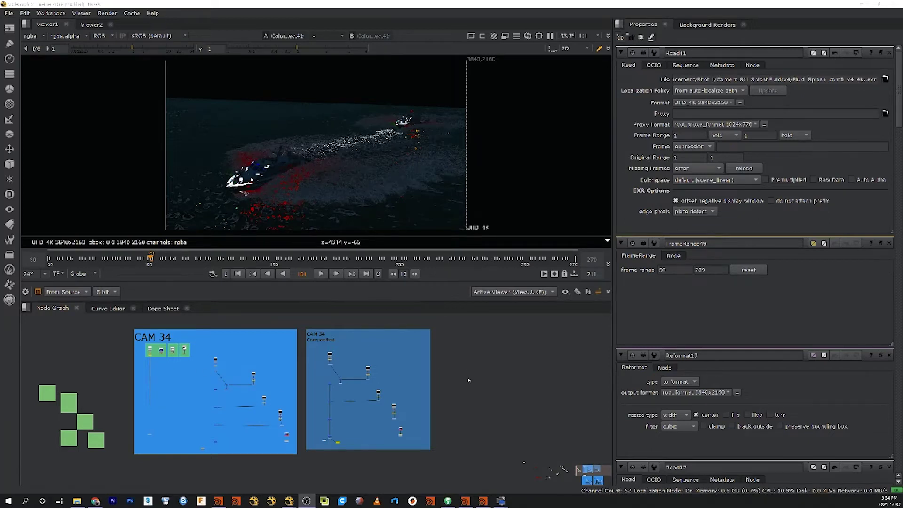
Zoom into the Composited backdrop and select the node feeding its Write node
scroll(471, 379, down, 3)
scroll(469, 380, up, 3)
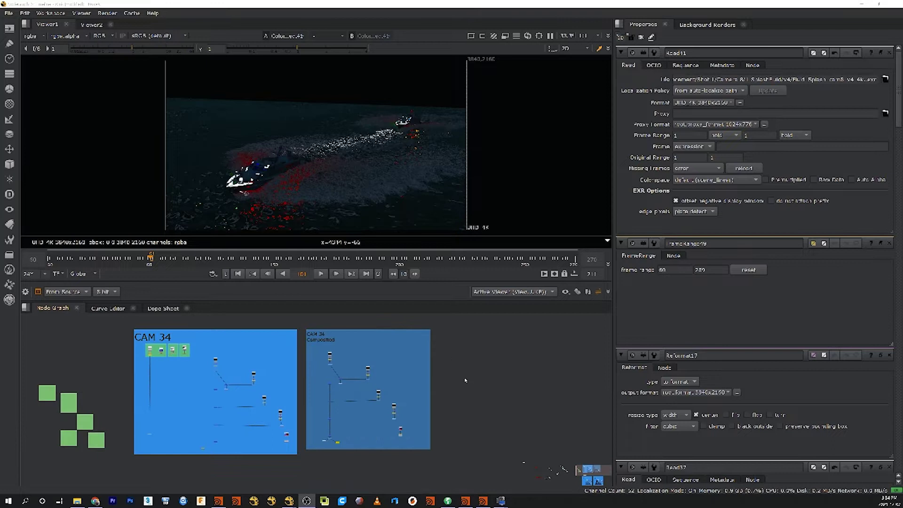
scroll(465, 380, up, 4)
scroll(466, 381, down, 2)
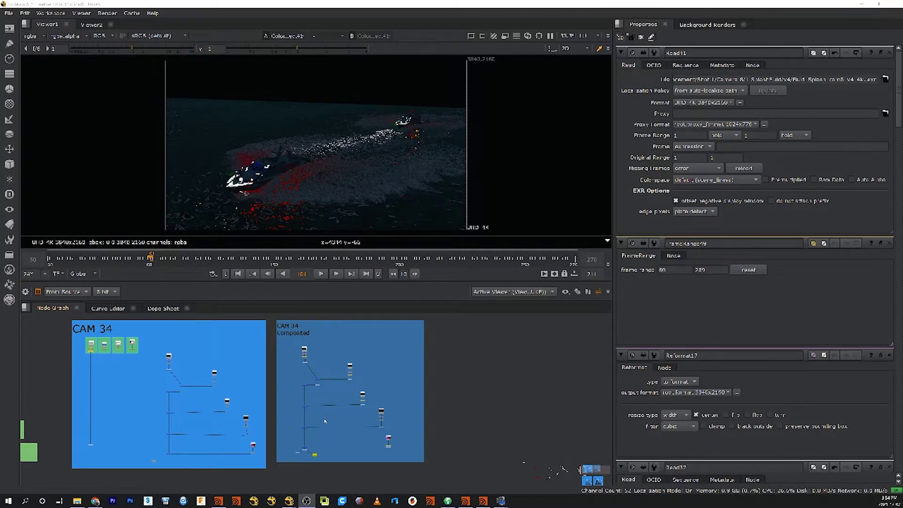
scroll(324, 421, down, 1)
scroll(324, 421, up, 6)
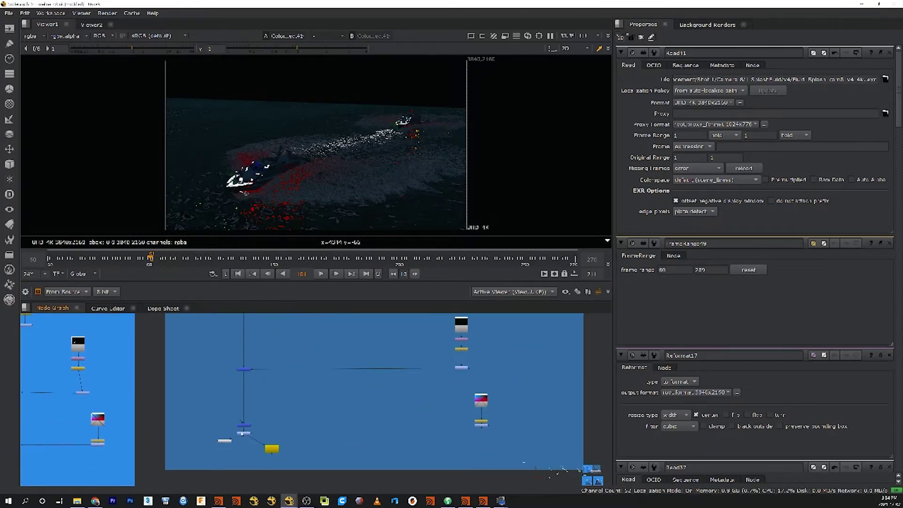
click(246, 433)
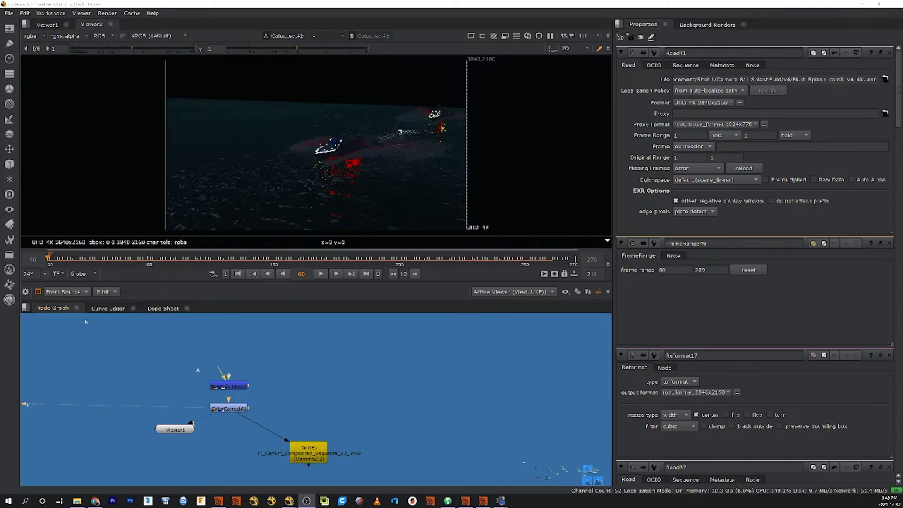
Play the composited sequence from its first frame and stop near frame 219
click(321, 277)
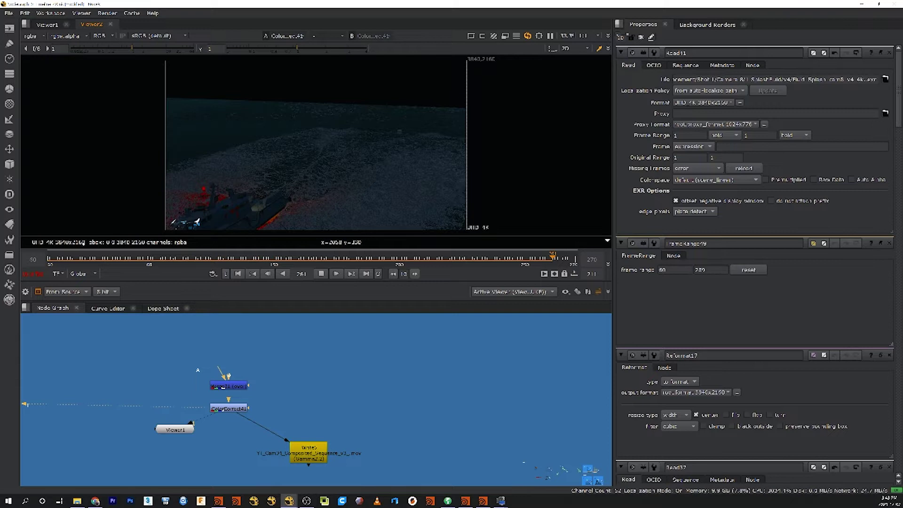
click(80, 258)
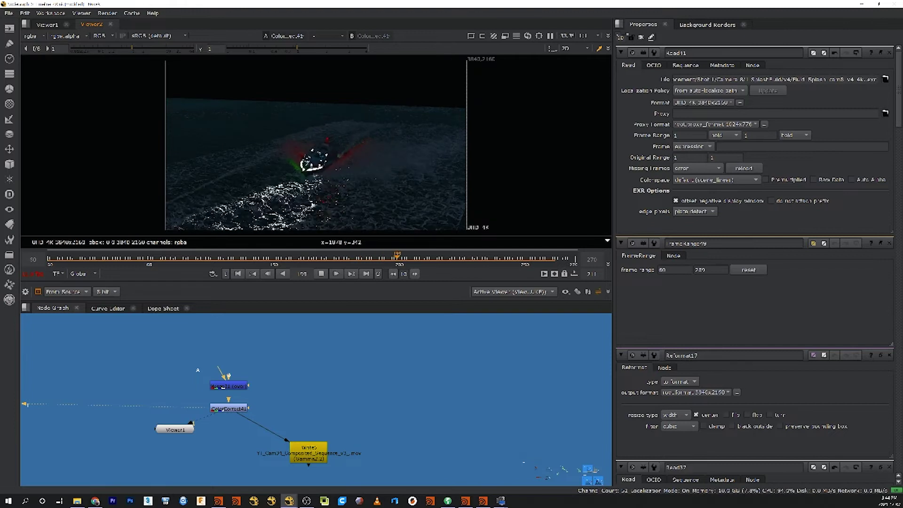
click(321, 274)
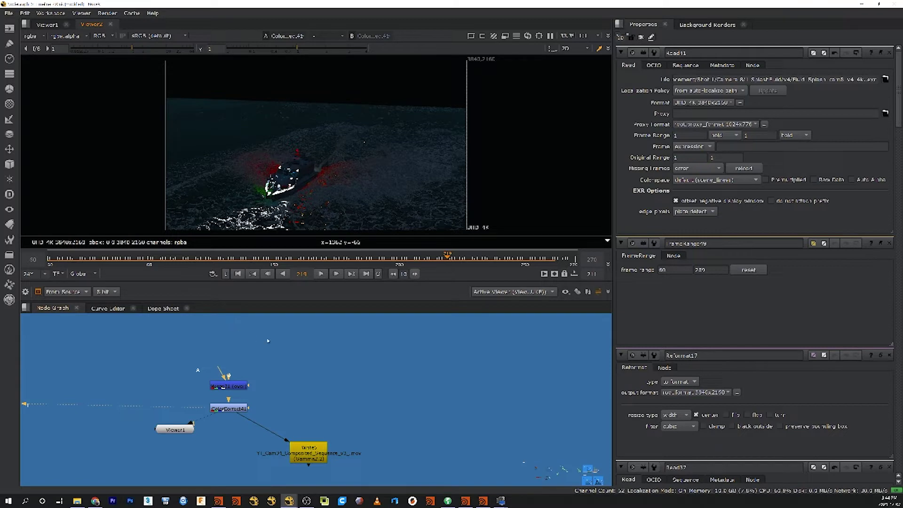
scroll(268, 341, down, 2)
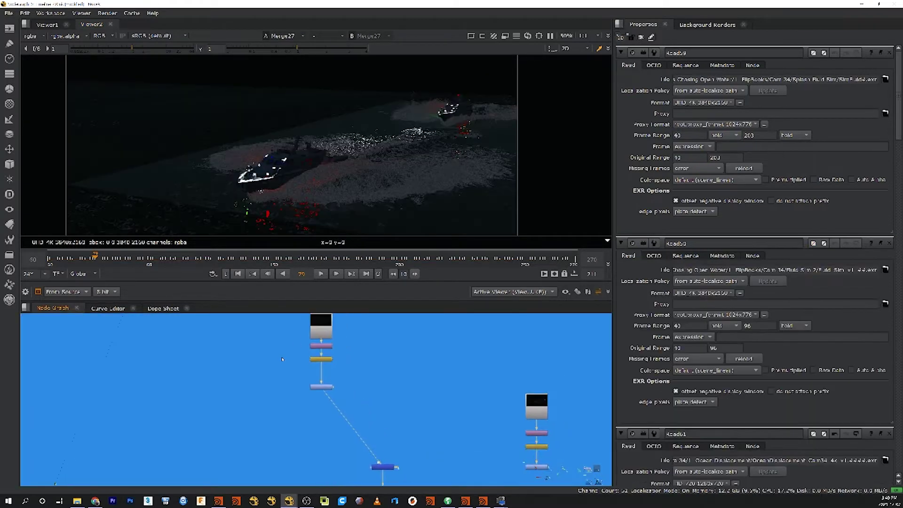
Raise ColorCorrect20's master gamma to 1.8
middle_drag(318, 372, 281, 419)
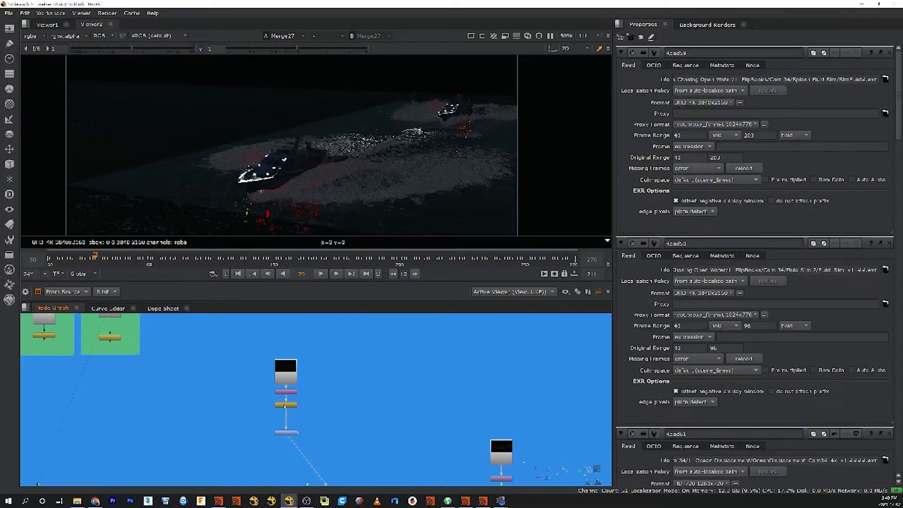
scroll(284, 406, up, 2)
double_click(290, 461)
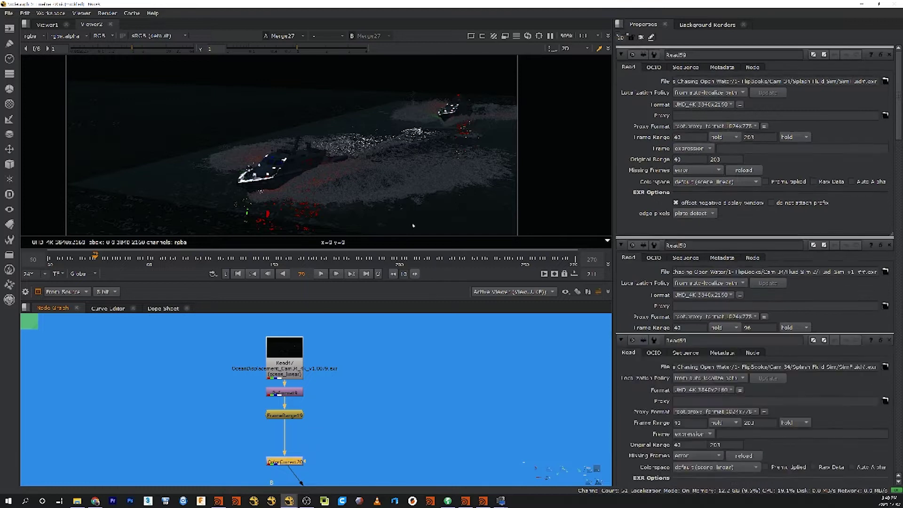
drag(793, 118, 803, 119)
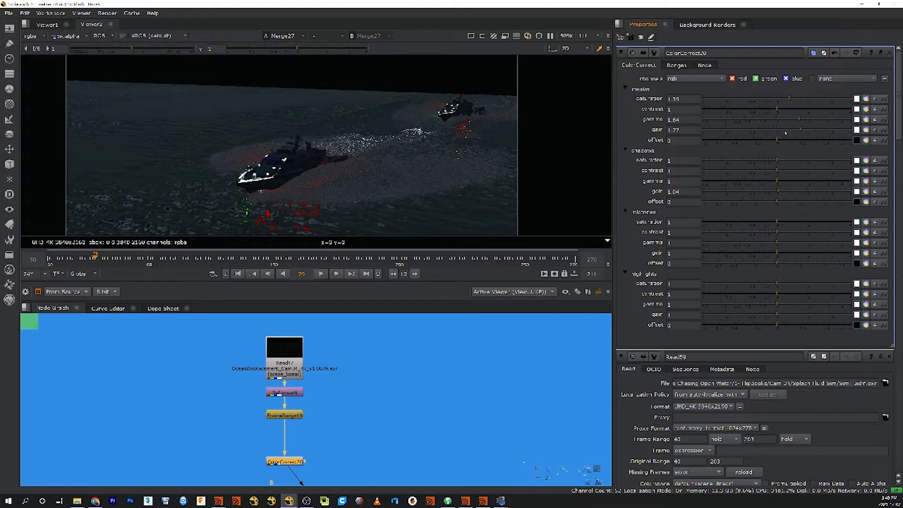
Add ColorCorrect49 to the next render-layer chain with master gamma lowered to 0.87
scroll(583, 328, down, 3)
middle_drag(478, 369, 340, 343)
scroll(332, 384, down, 3)
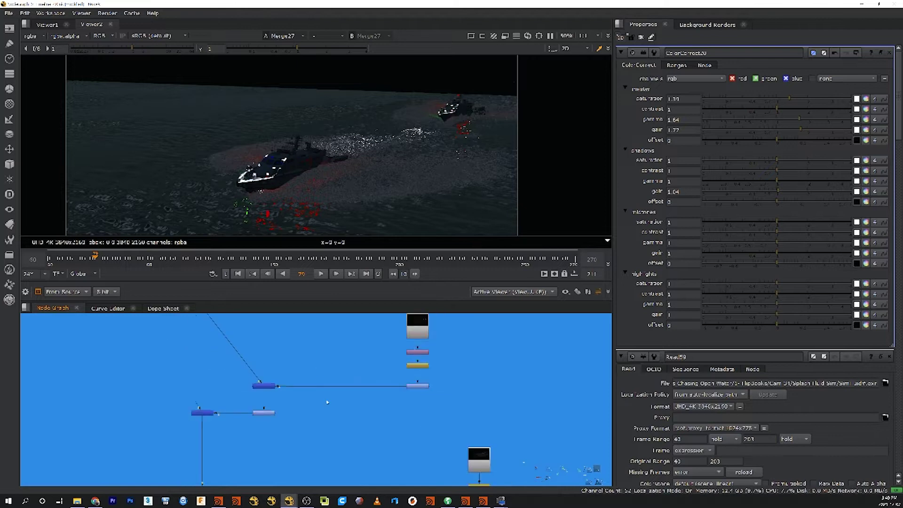
middle_drag(326, 360, 333, 314)
click(253, 407)
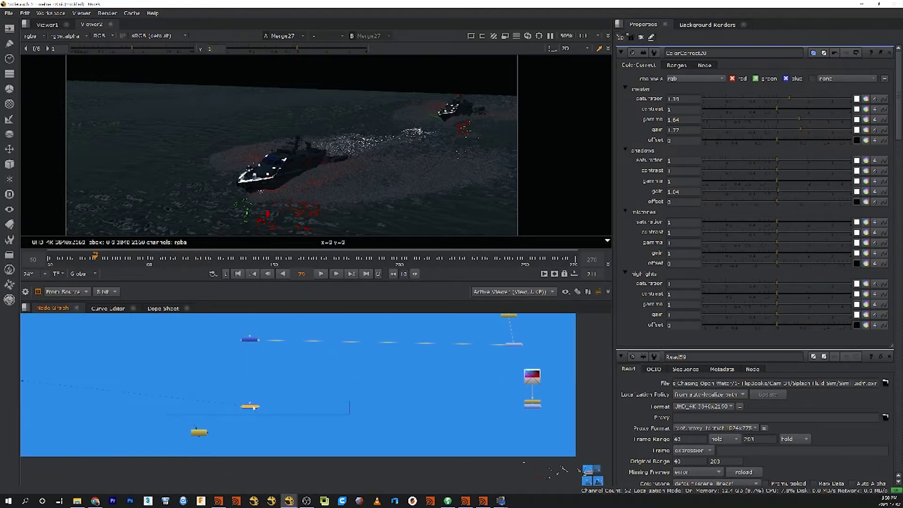
key(Tab)
text(colo)
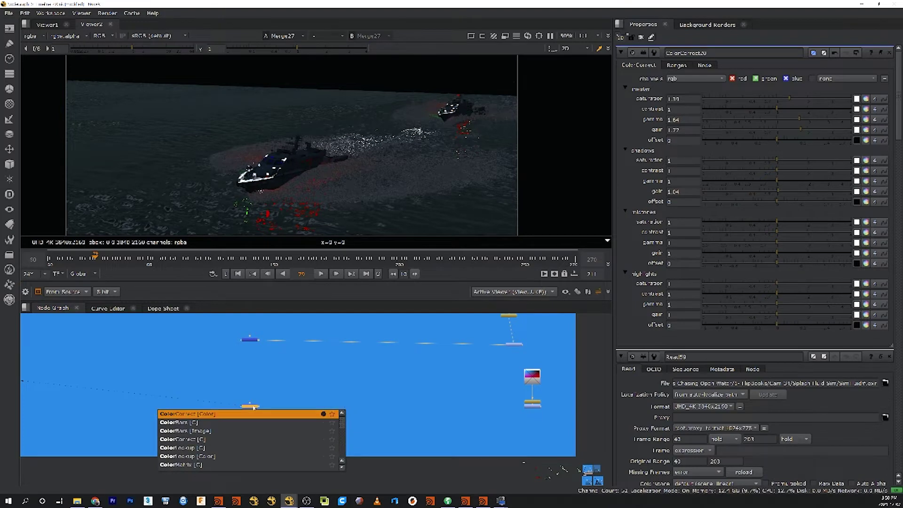
key(Return)
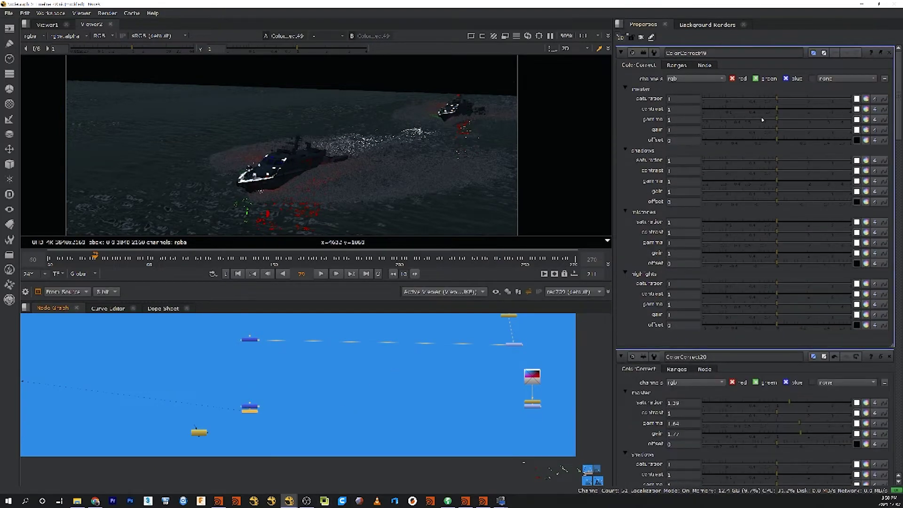
click(771, 119)
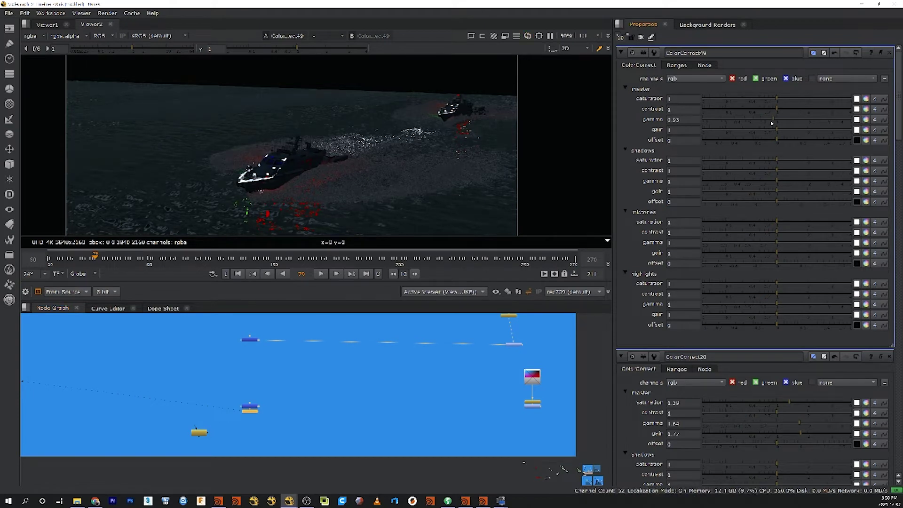
drag(772, 120, 770, 121)
Raise the chain's bottom ColorCorrect master gamma to 1.52
scroll(446, 371, down, 3)
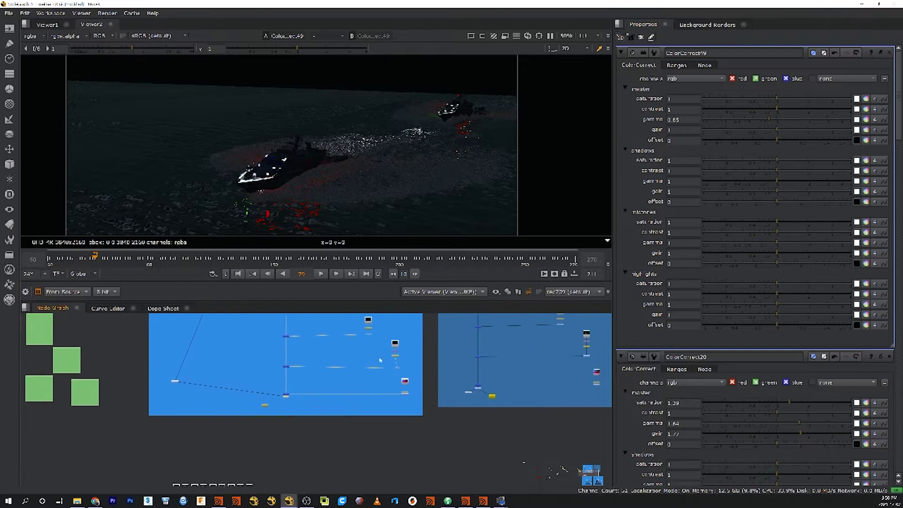
scroll(410, 373, up, 3)
middle_drag(409, 373, 401, 390)
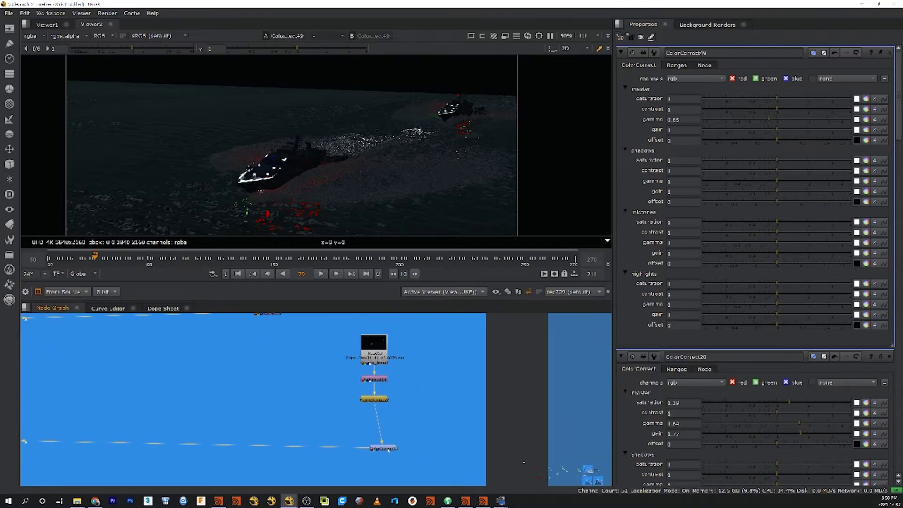
double_click(388, 449)
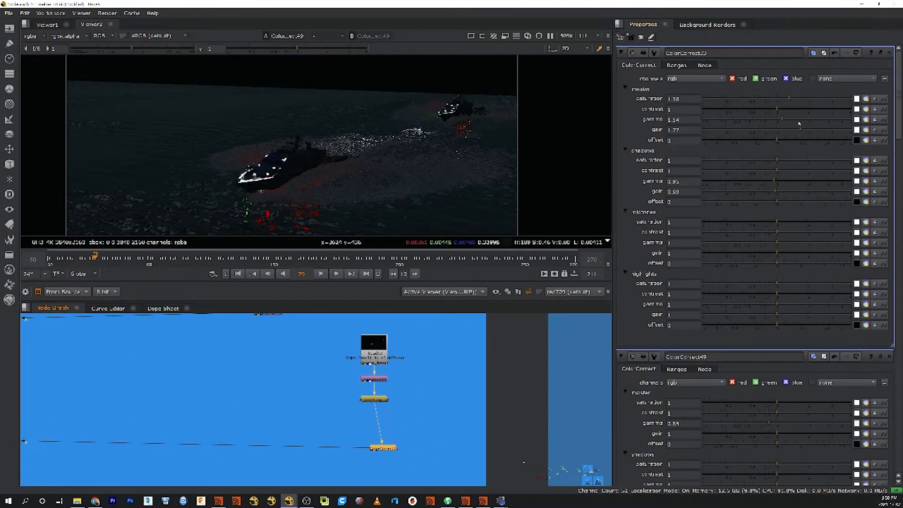
drag(788, 119, 799, 120)
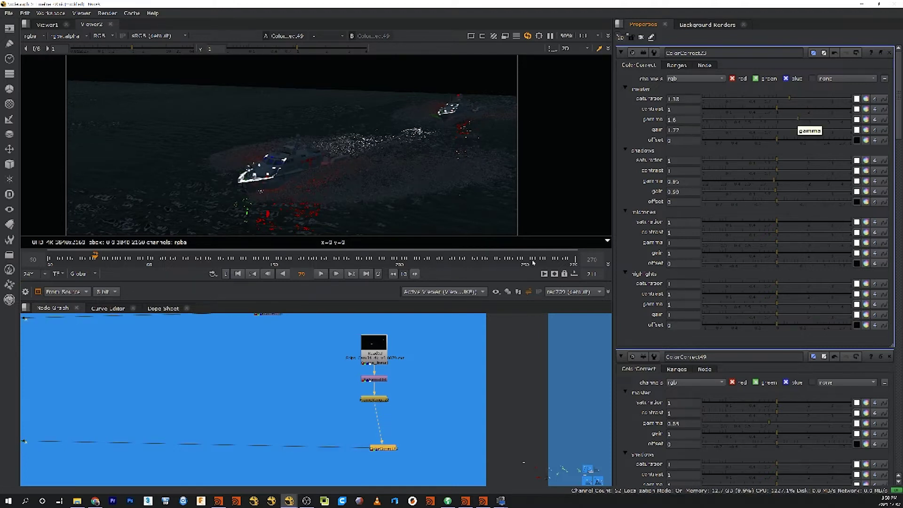
Raise another render layer's ColorCorrect master gamma to 1.24, then move to the CAM 34 backdrops
middle_drag(209, 385, 258, 346)
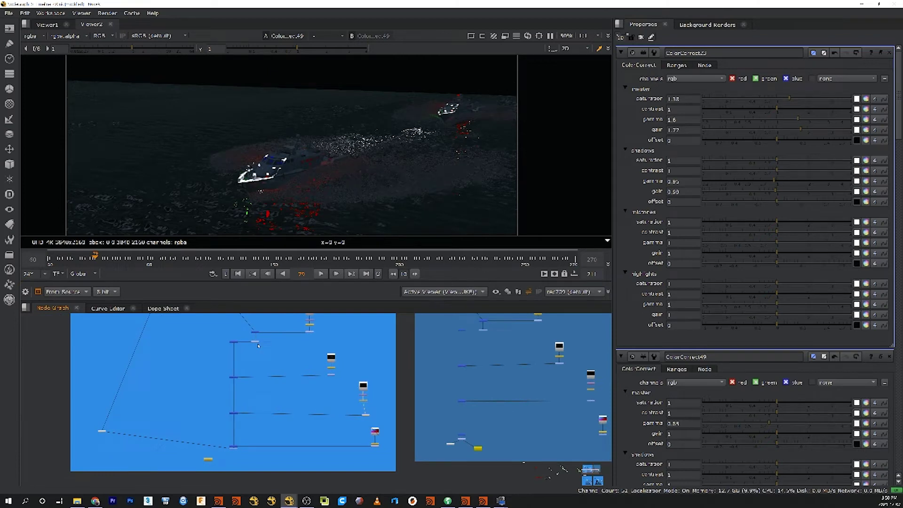
scroll(297, 391, up, 5)
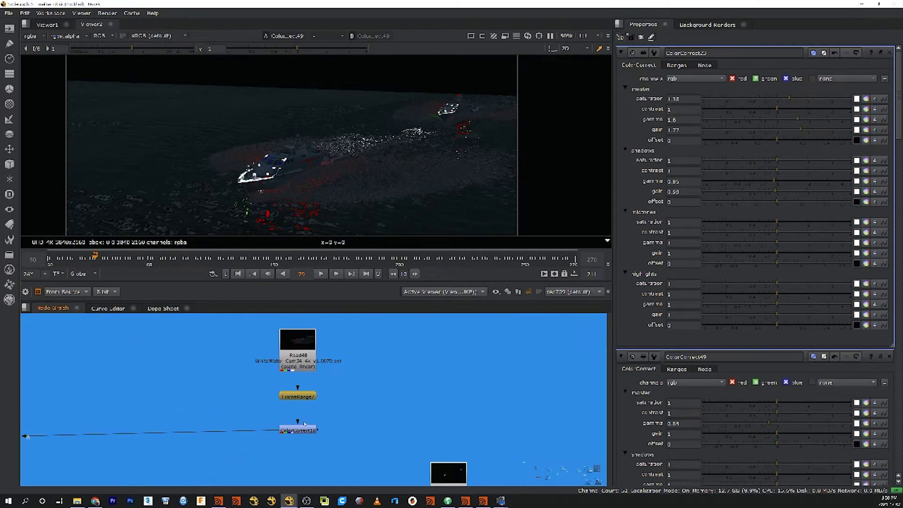
double_click(304, 429)
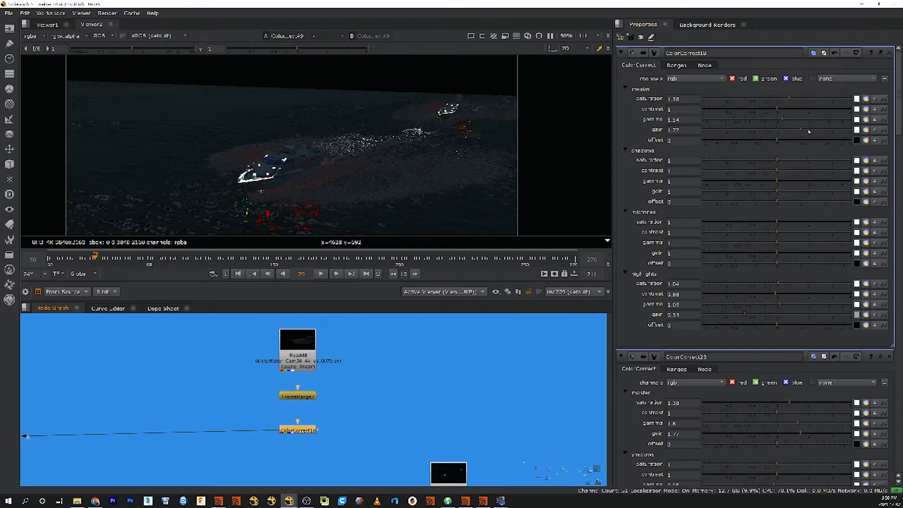
click(788, 121)
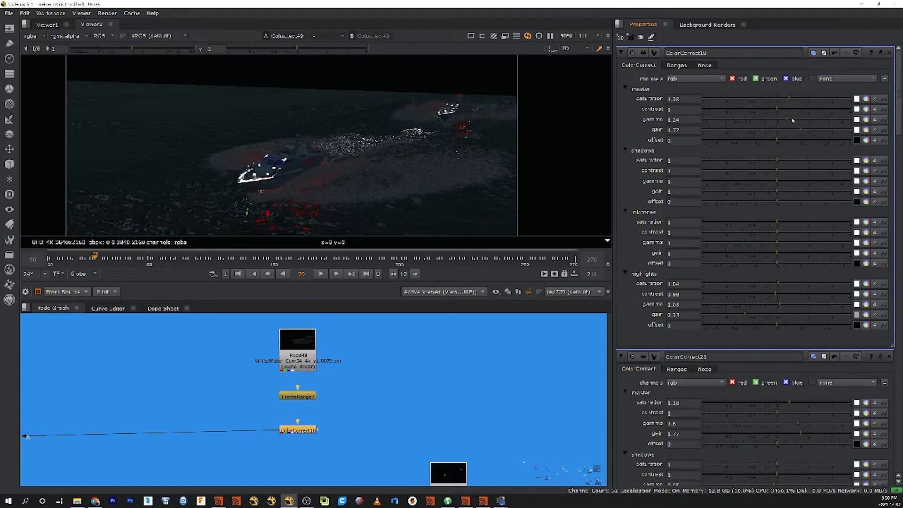
scroll(473, 402, down, 8)
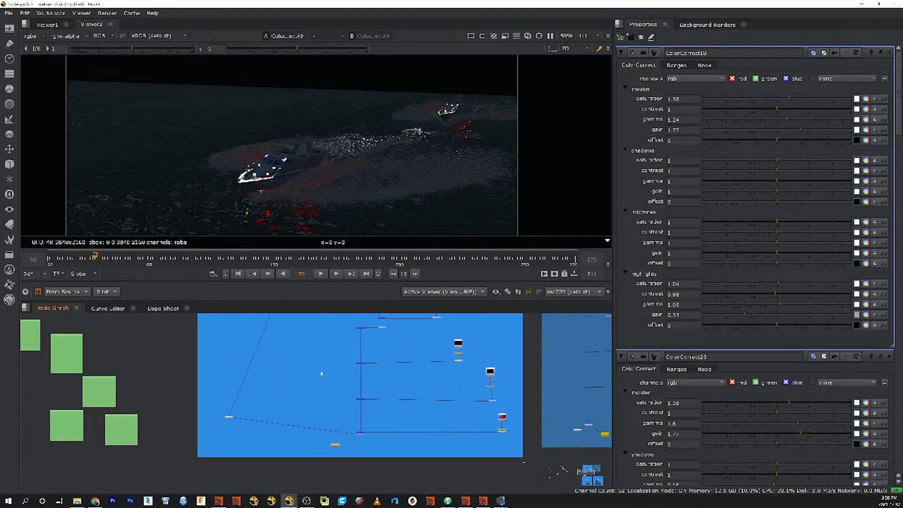
middle_drag(324, 359, 316, 399)
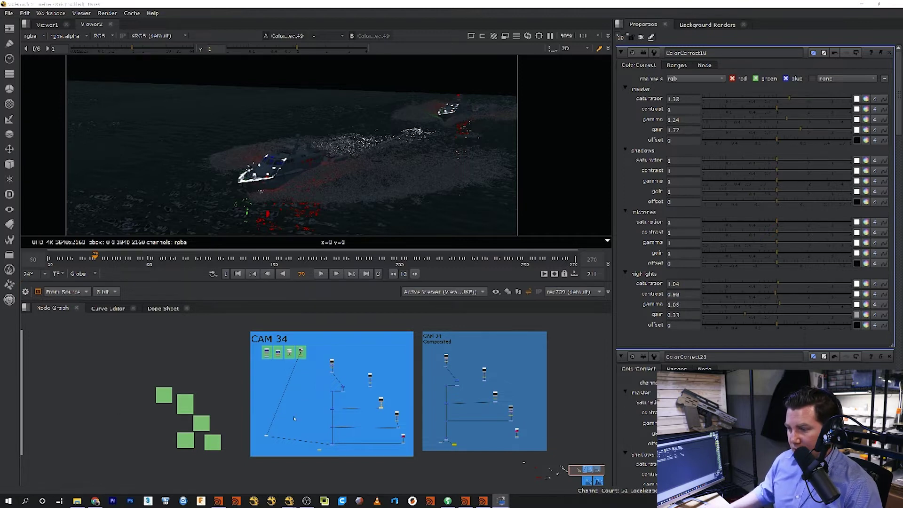
scroll(295, 418, down, 2)
Create a MultiWiper node in the node graph
scroll(287, 418, up, 5)
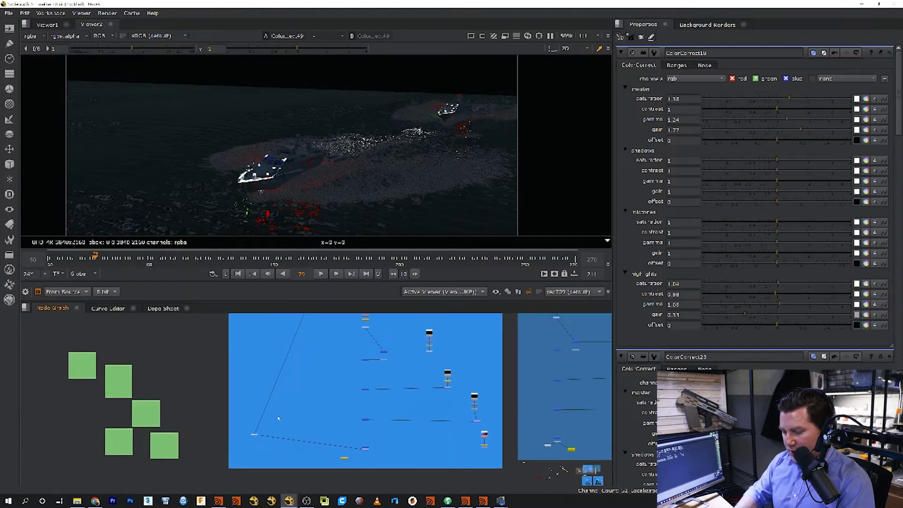
key(Tab)
text(mult)
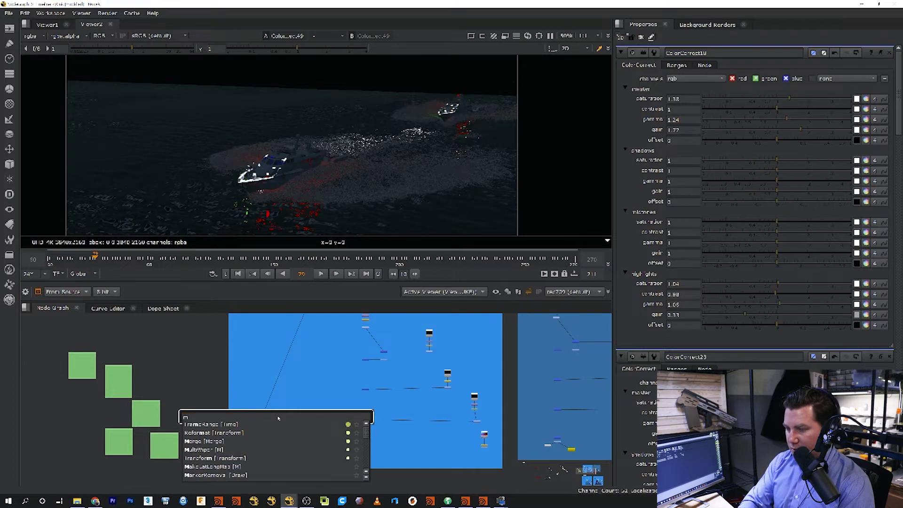
key(Return)
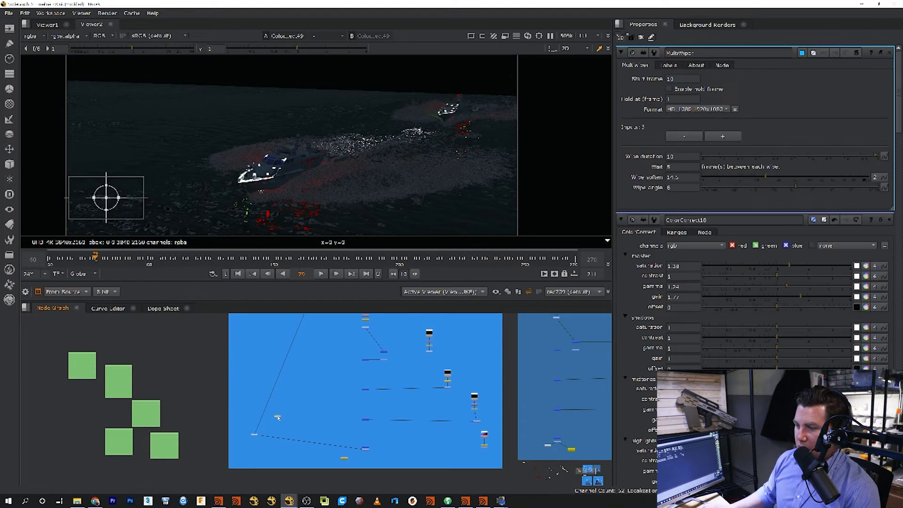
Add two inputs to the MultiWiper and set its format to UHD_4K 3840x2160
scroll(277, 417, up, 4)
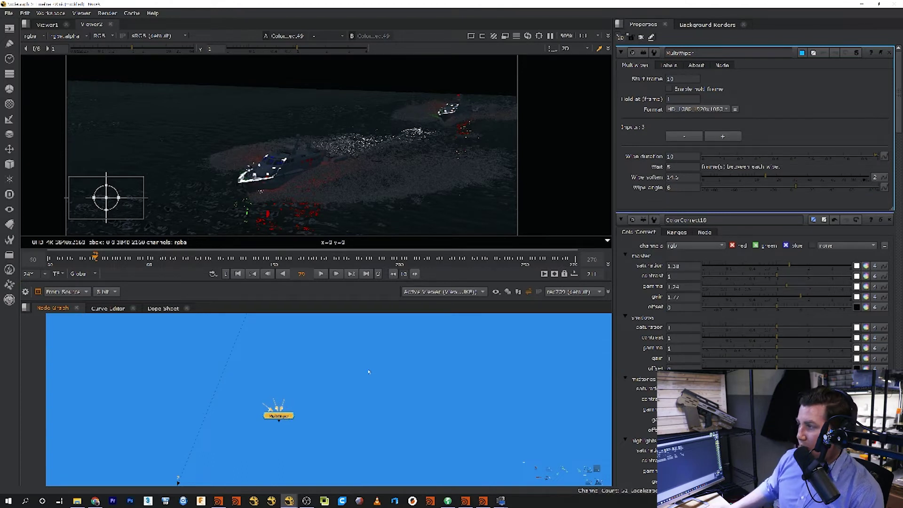
click(722, 137)
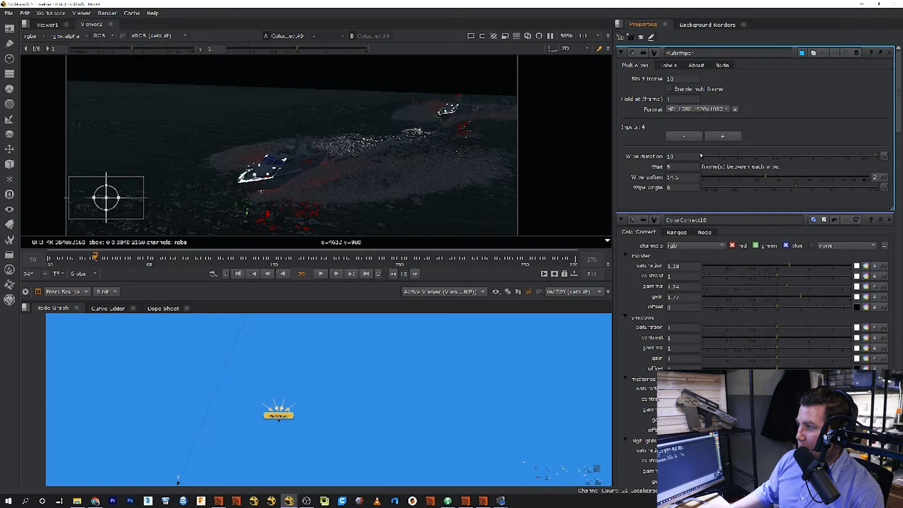
click(723, 137)
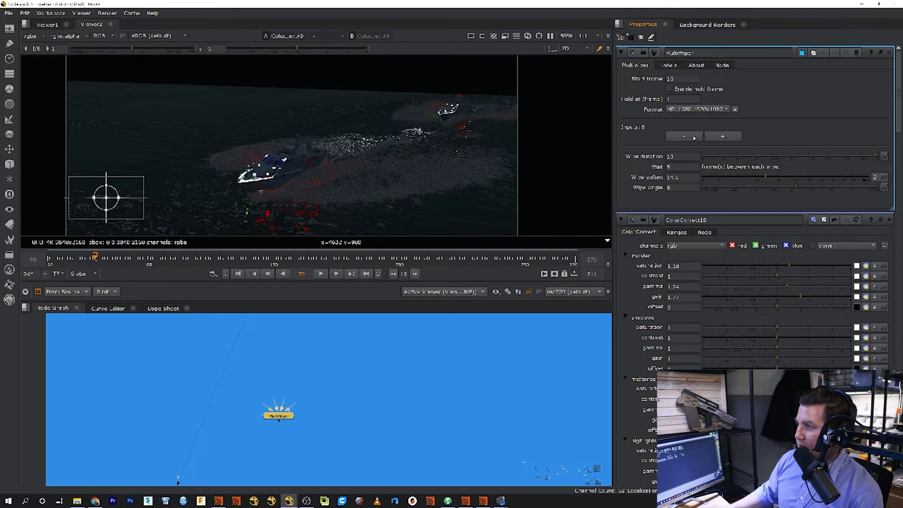
click(696, 110)
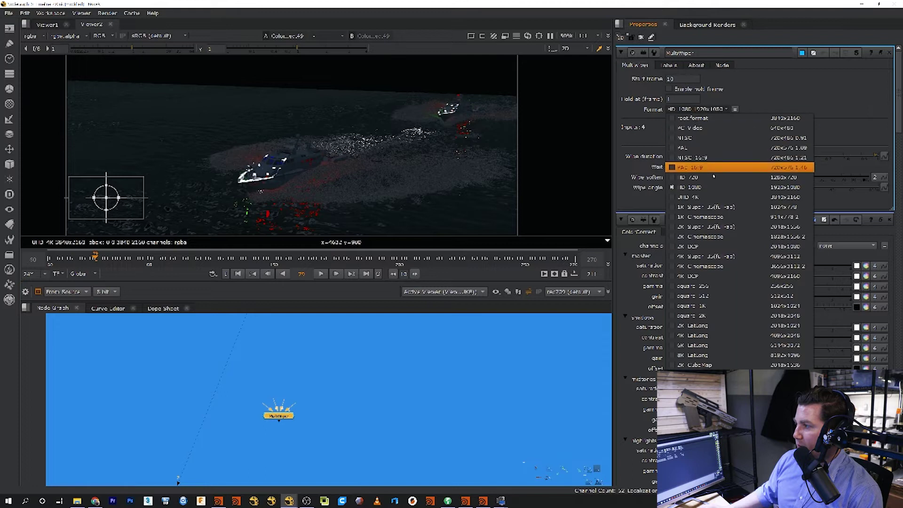
click(710, 200)
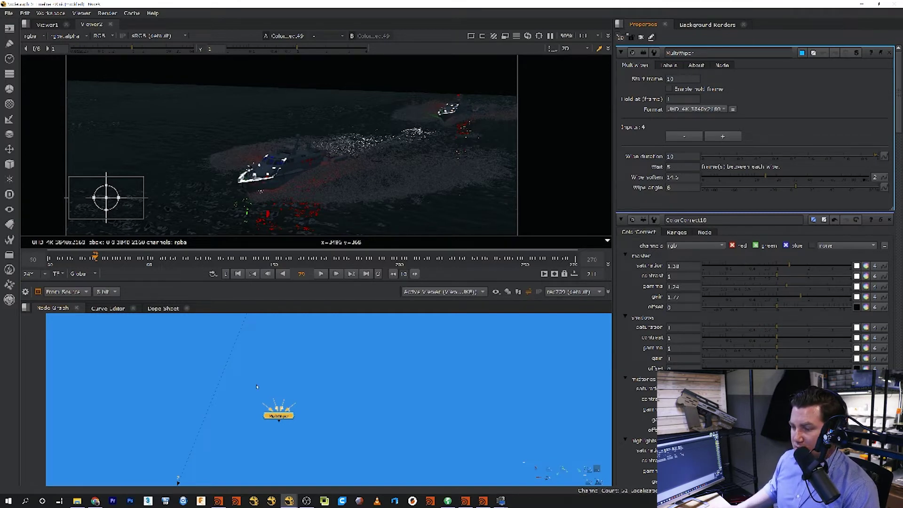
Pull a MultiWiper input pipe, go to frame 62, and view the MultiWiper output
scroll(256, 386, down, 5)
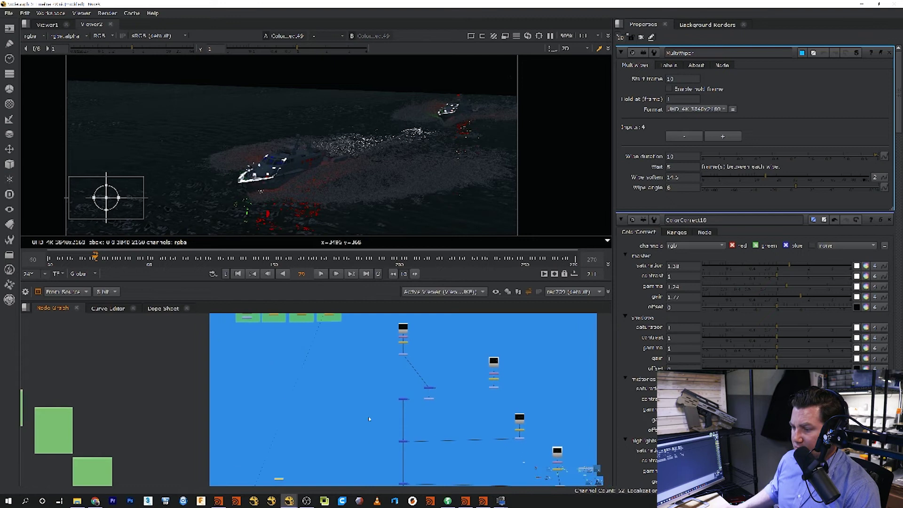
scroll(348, 414, up, 5)
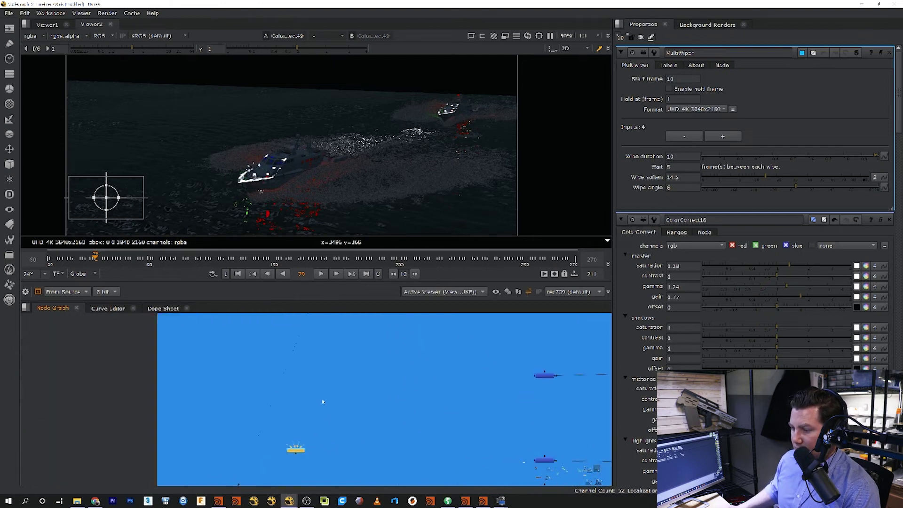
middle_drag(322, 401, 323, 424)
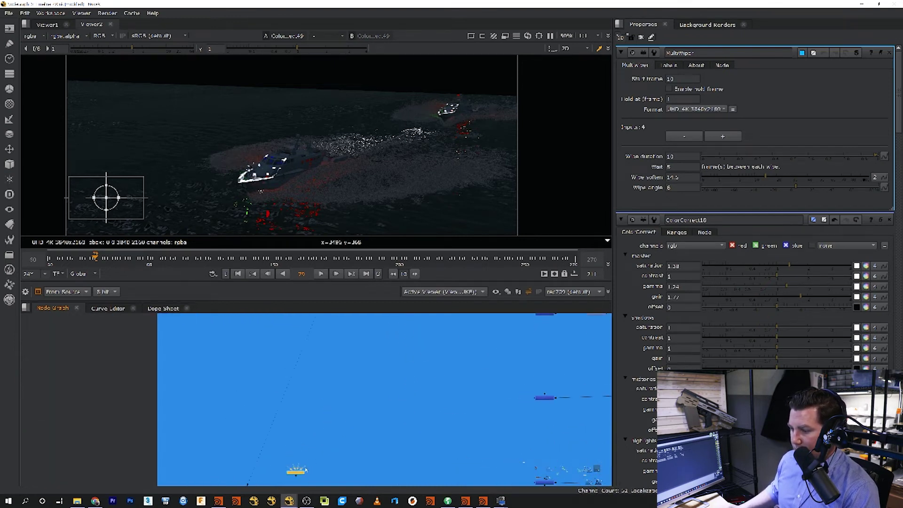
drag(306, 470, 286, 367)
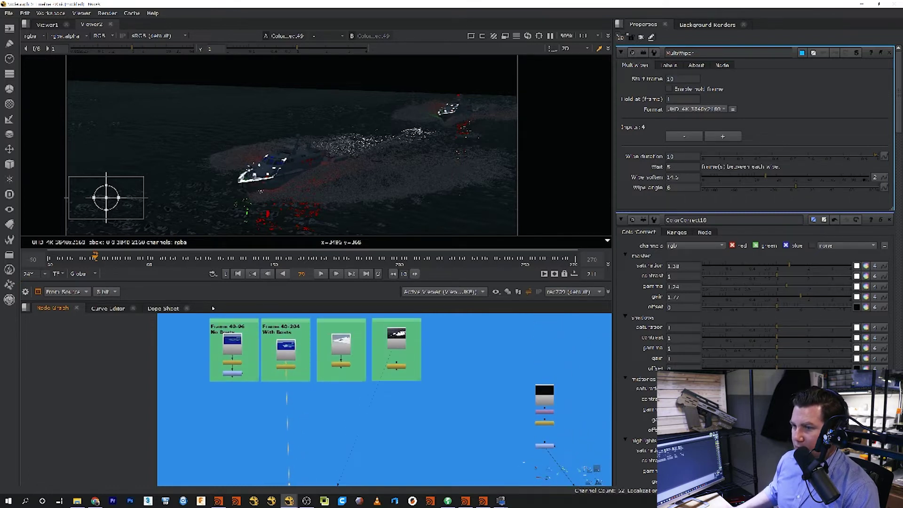
click(56, 259)
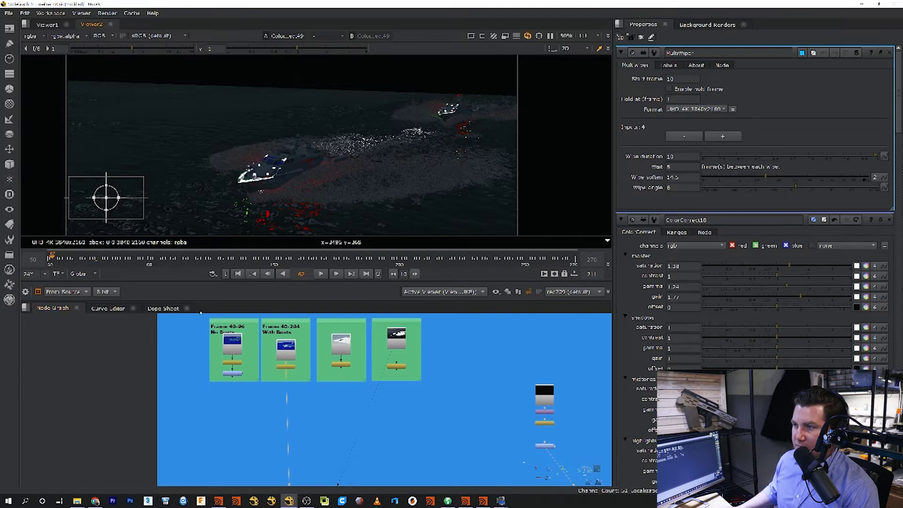
scroll(391, 385, down, 4)
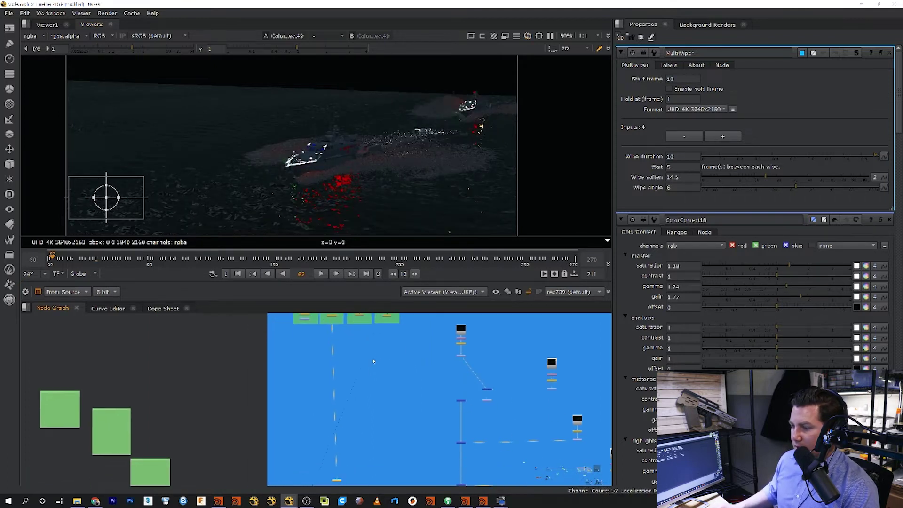
scroll(324, 383, up, 5)
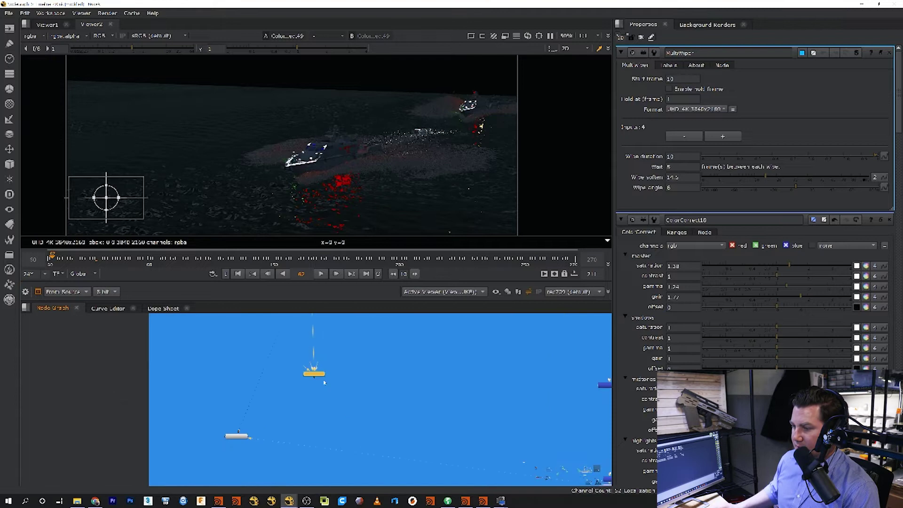
key(1)
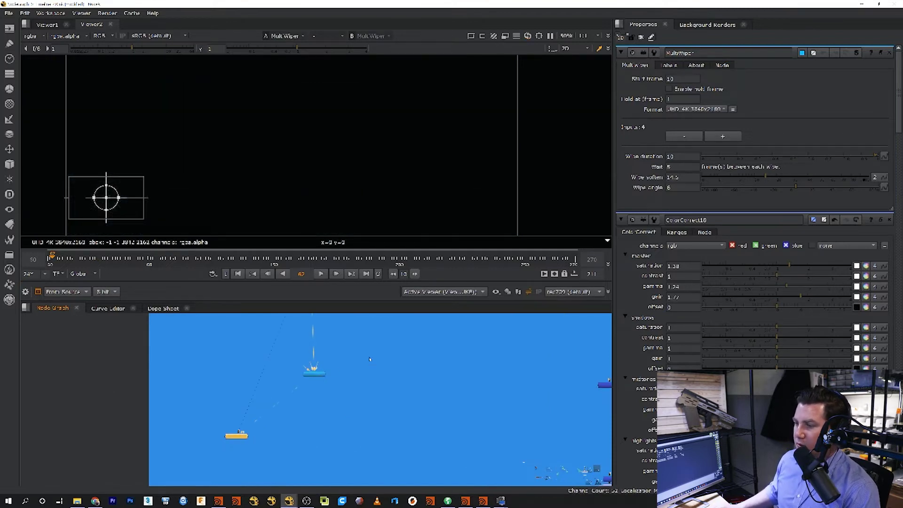
Connect a MultiWiper input to FrameRange23
scroll(324, 386, up, 2)
scroll(393, 352, down, 5)
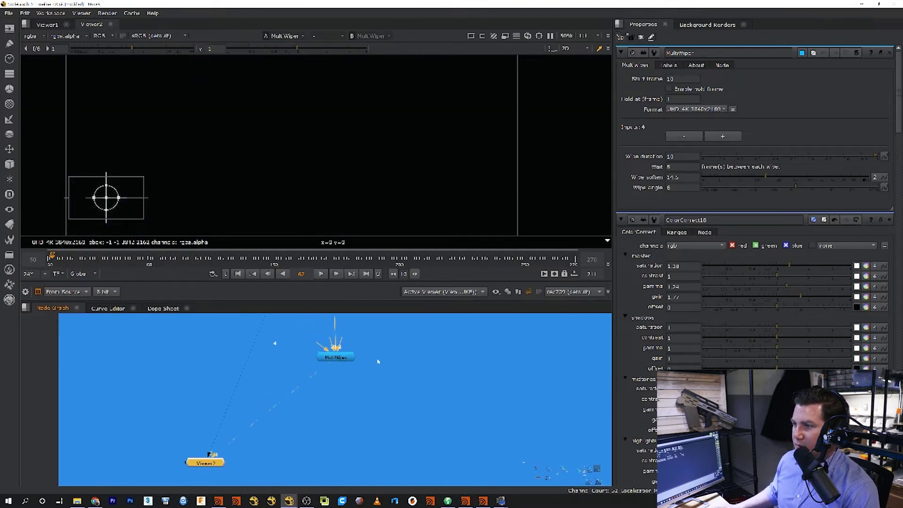
middle_drag(392, 352, 365, 413)
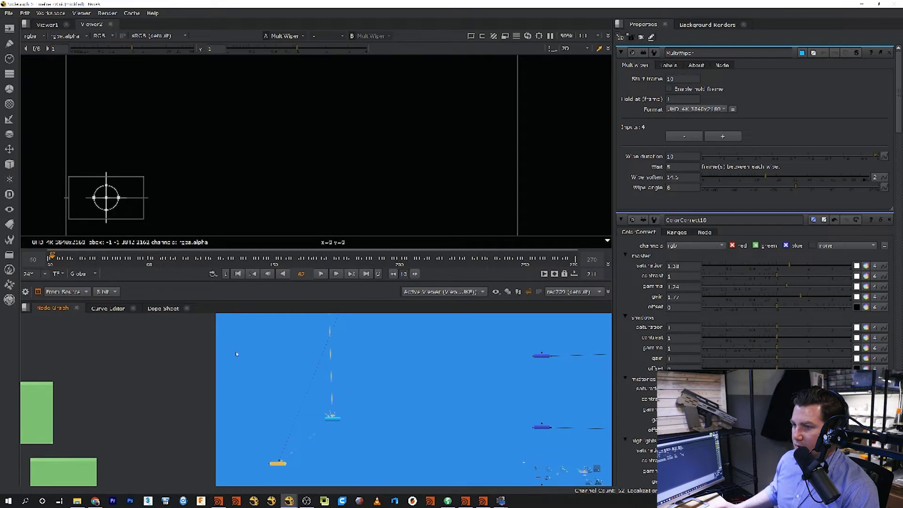
scroll(399, 385, down, 2)
scroll(351, 428, up, 5)
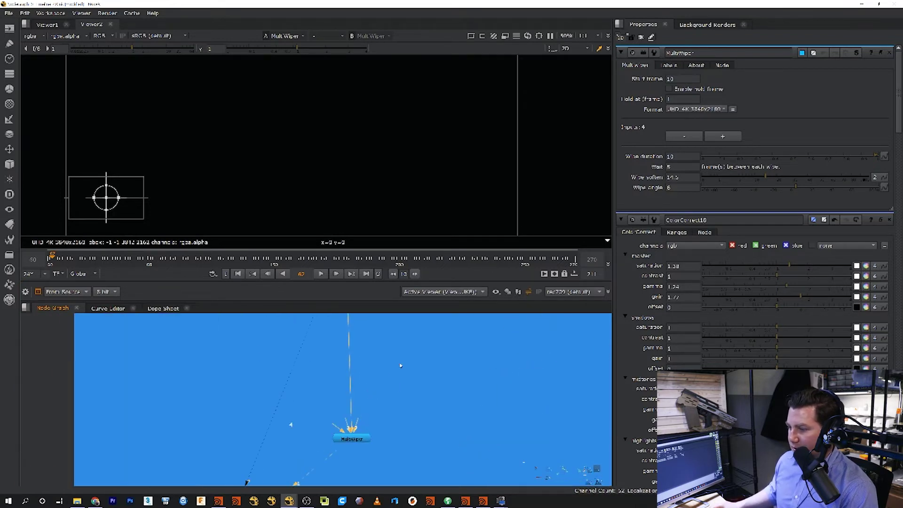
scroll(315, 386, up, 3)
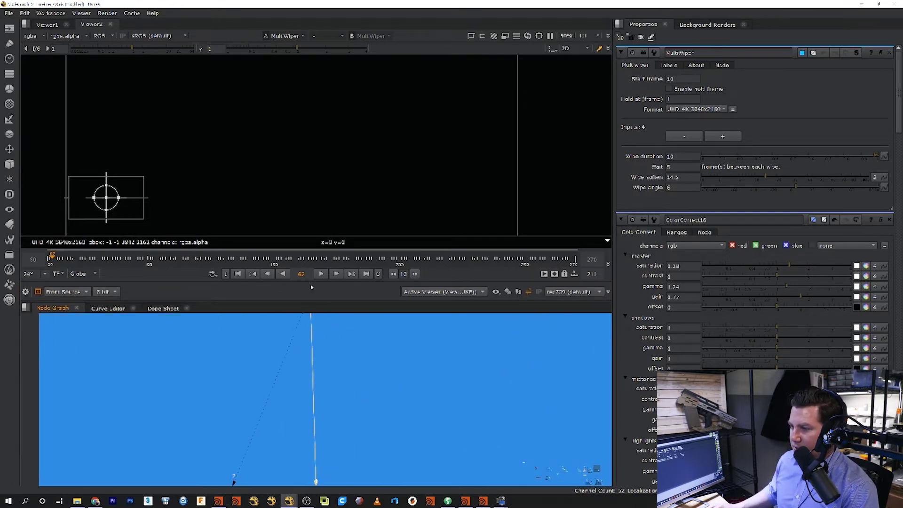
scroll(311, 287, up, 2)
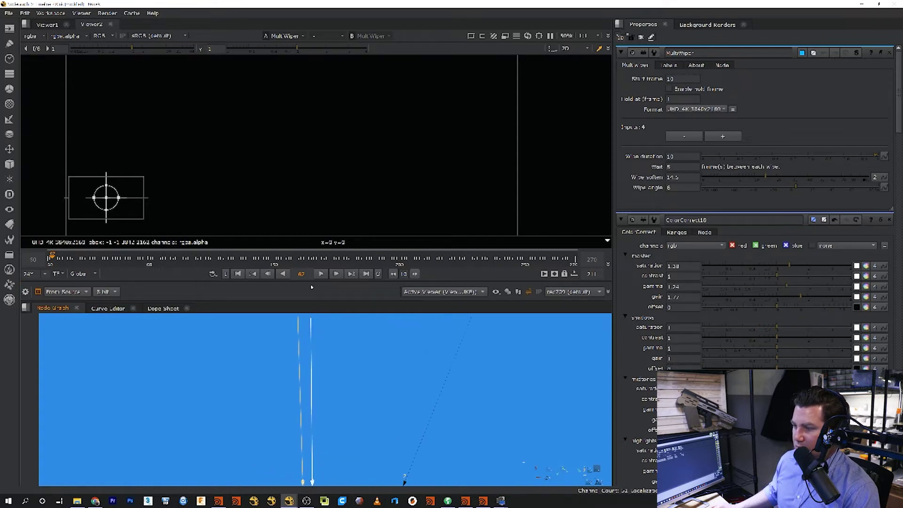
scroll(354, 311, down, 3)
drag(354, 310, 405, 358)
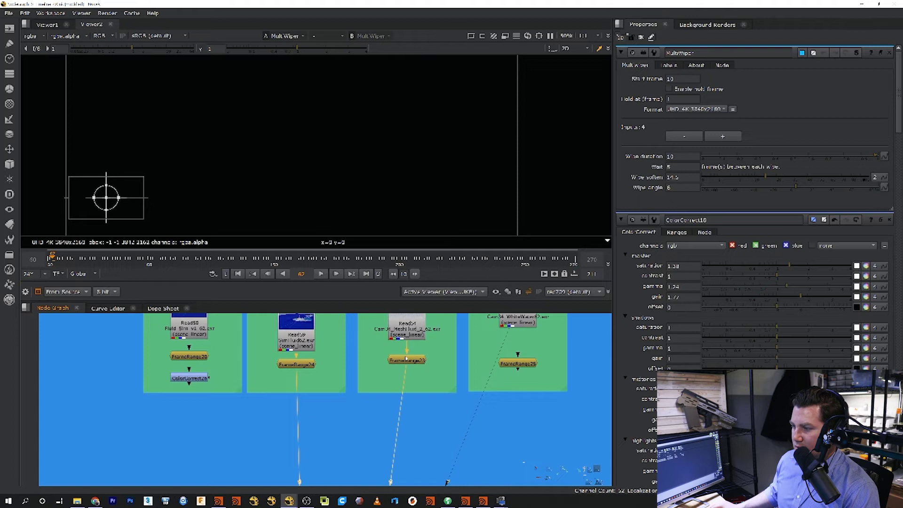
Move a node up and to the right in the graph
scroll(363, 370, down, 3)
scroll(360, 376, up, 3)
middle_drag(357, 404, 352, 339)
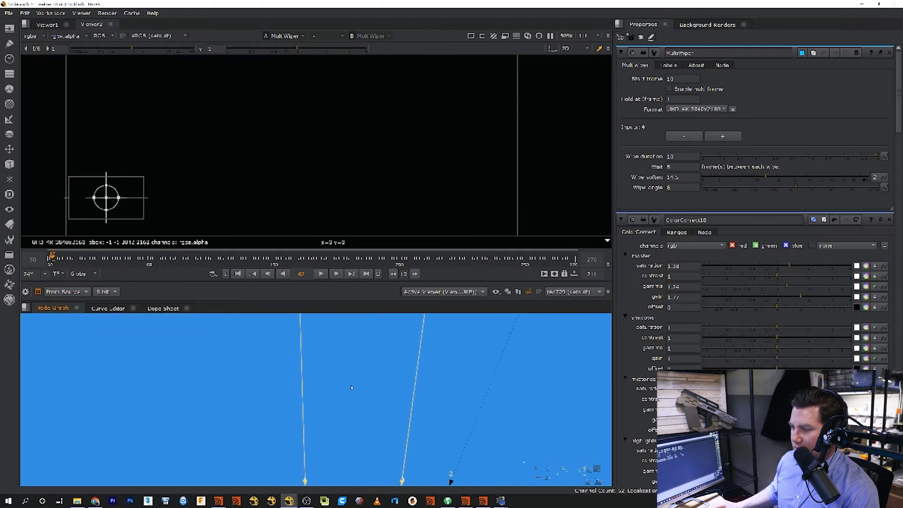
scroll(351, 401, down, 2)
scroll(351, 401, down, 3)
scroll(342, 451, up, 3)
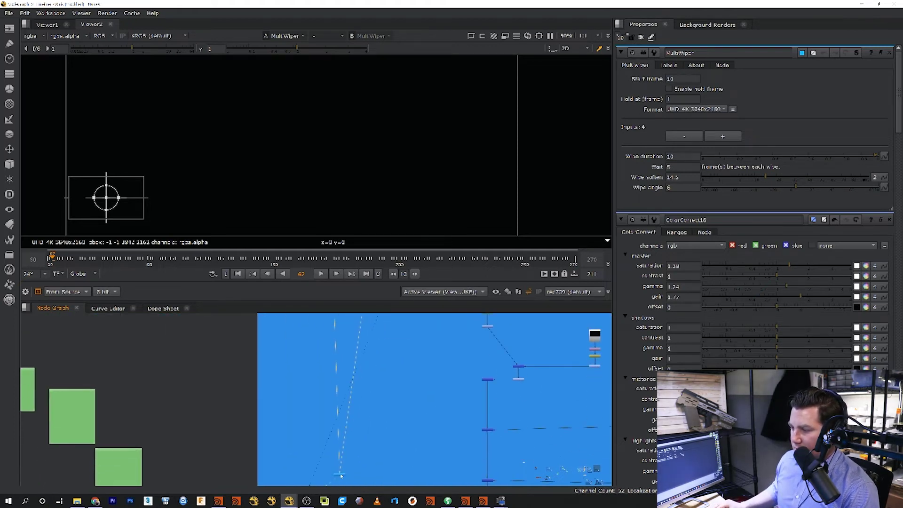
drag(341, 476, 373, 369)
Connect two more MultiWiper inputs to nodes in the CAM 34 backdrops
middle_drag(373, 369, 373, 425)
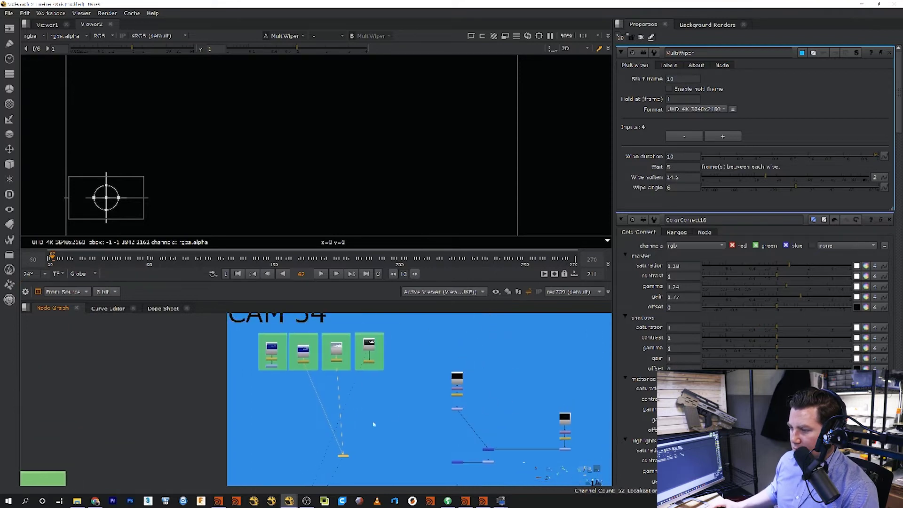
scroll(373, 425, up, 2)
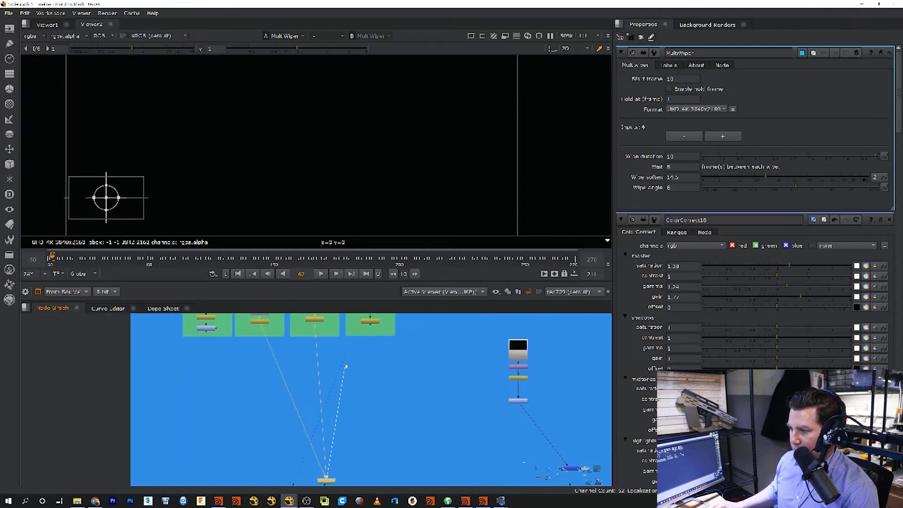
drag(355, 351, 371, 322)
middle_drag(382, 424, 353, 383)
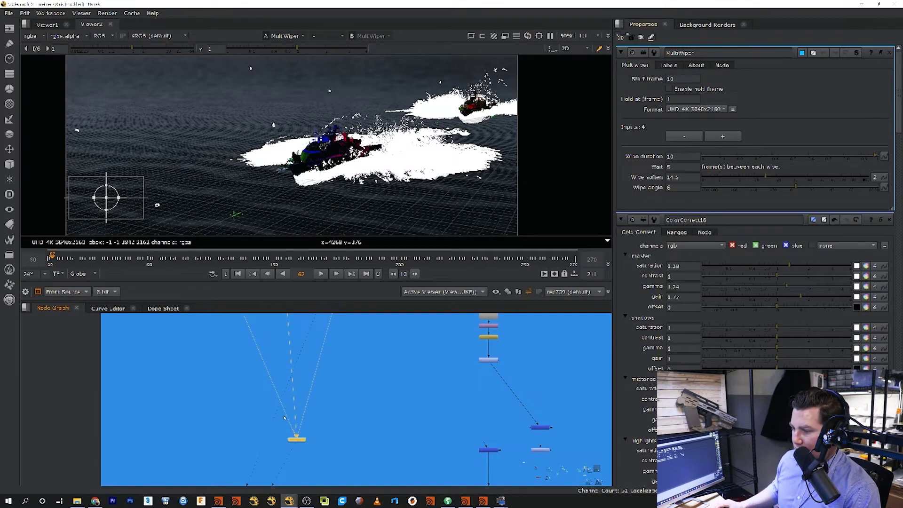
drag(305, 421, 485, 361)
middle_drag(375, 407, 331, 413)
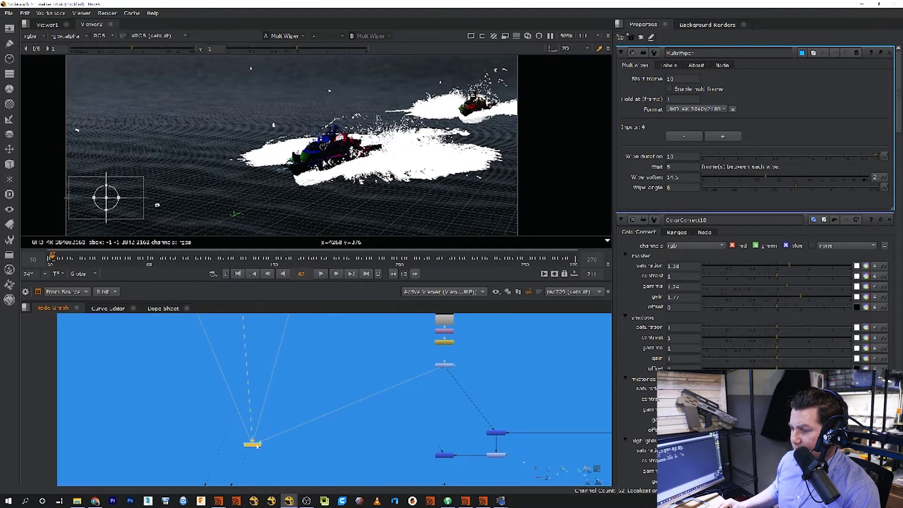
Add a fifth MultiWiper input, connect it to a further node, and move the MultiWiper
click(723, 137)
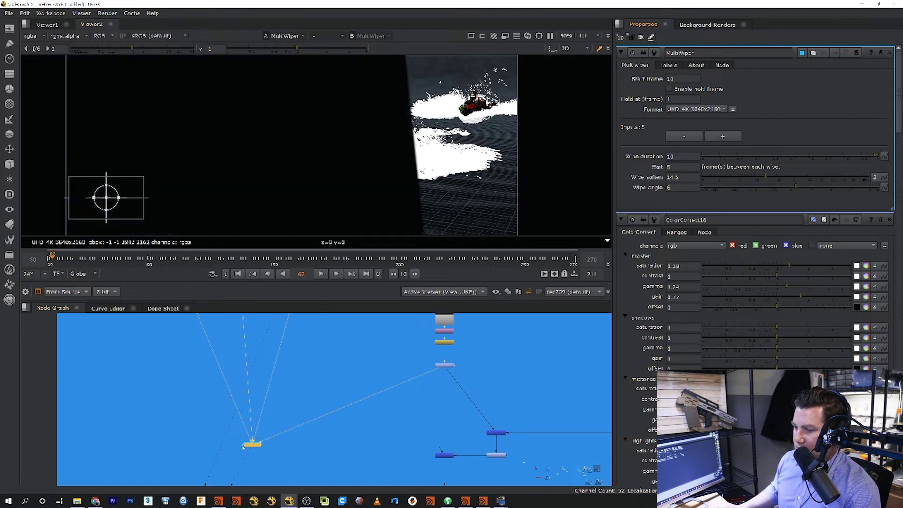
drag(243, 447, 422, 430)
drag(575, 406, 562, 434)
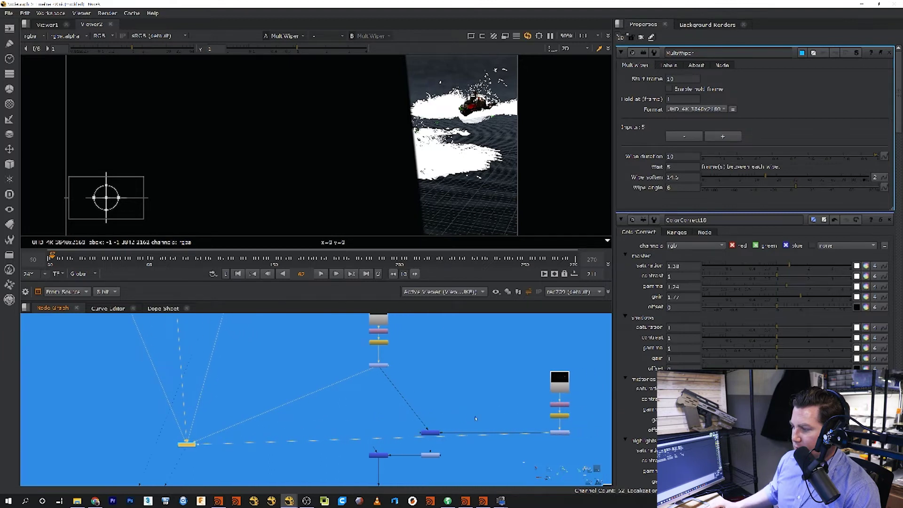
middle_drag(475, 419, 480, 356)
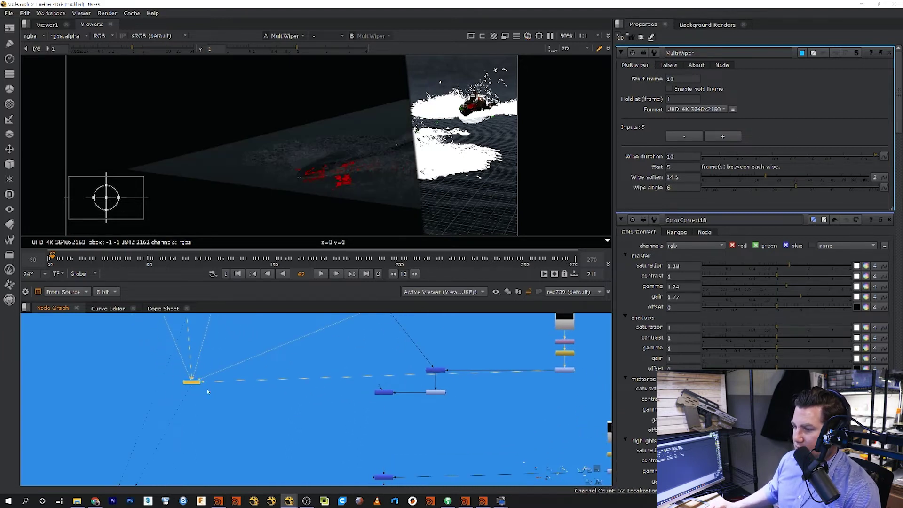
drag(193, 381, 260, 448)
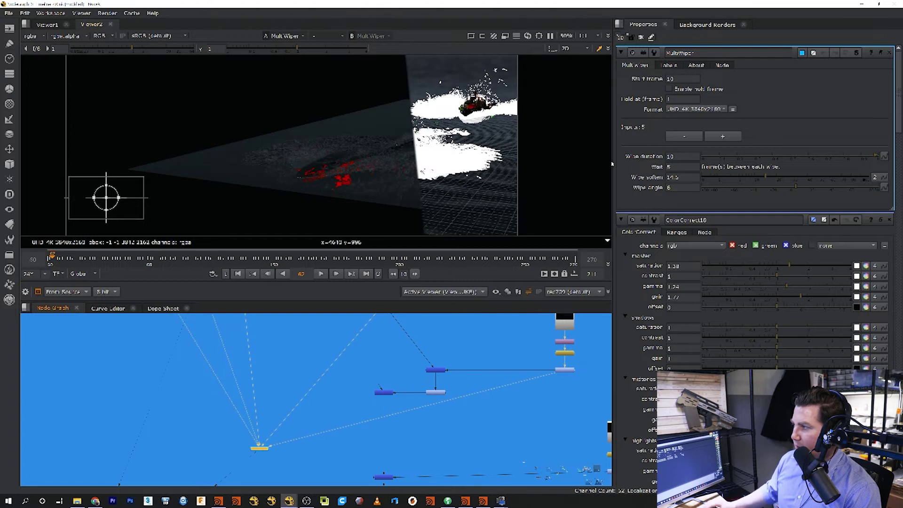
Add a sixth input and connect it to ColorCorrect18
click(710, 141)
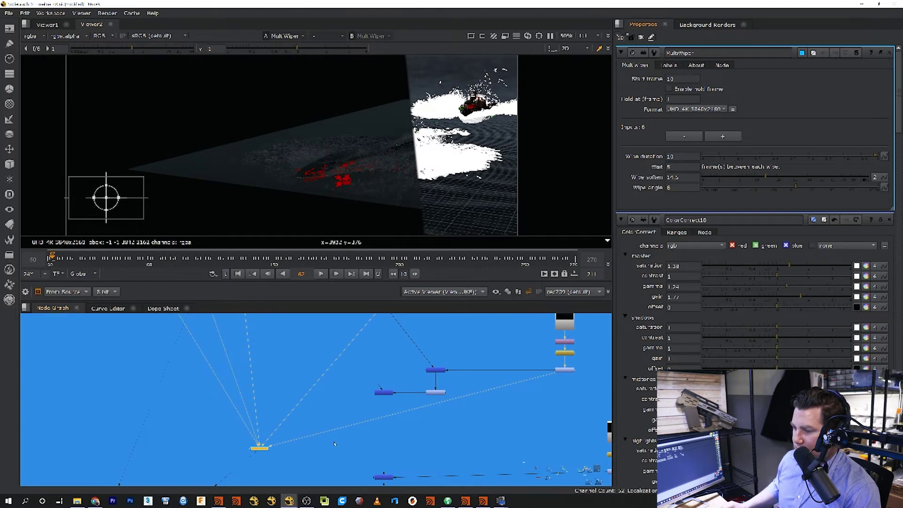
middle_drag(334, 444, 279, 412)
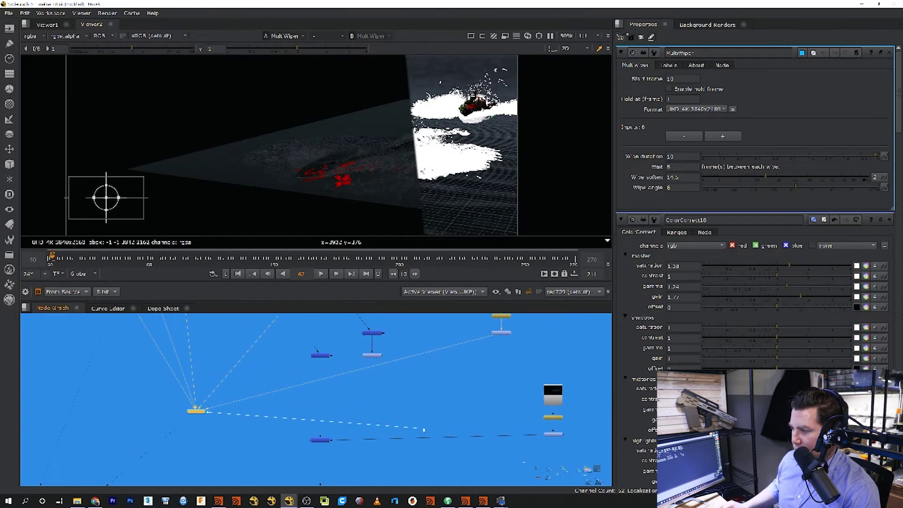
drag(539, 436, 548, 434)
scroll(555, 424, up, 5)
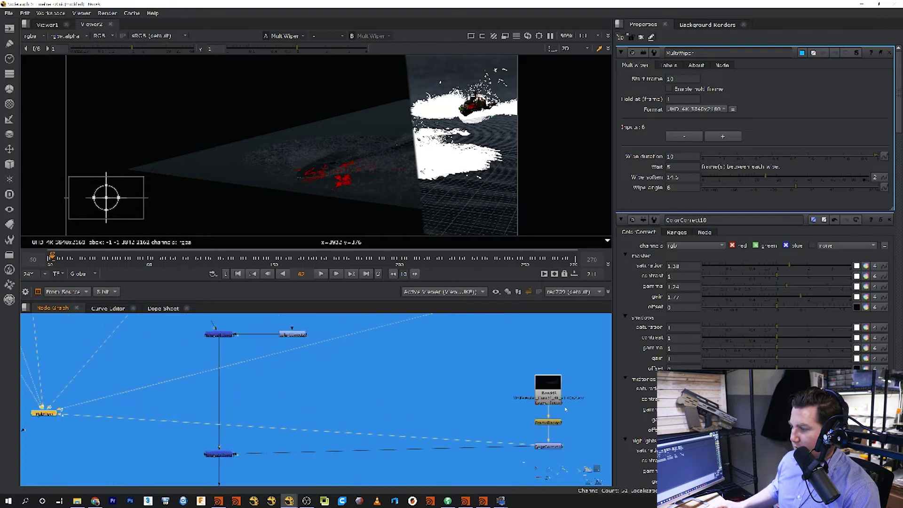
scroll(562, 409, down, 5)
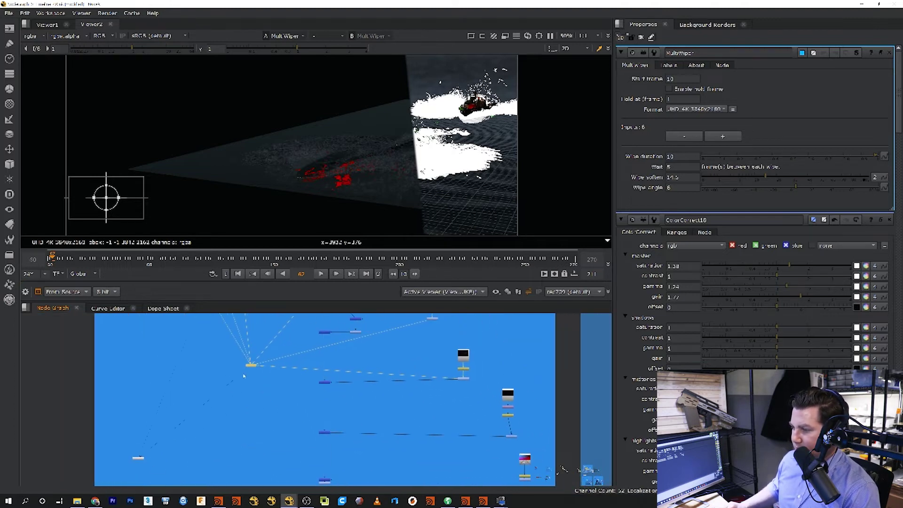
drag(253, 367, 264, 440)
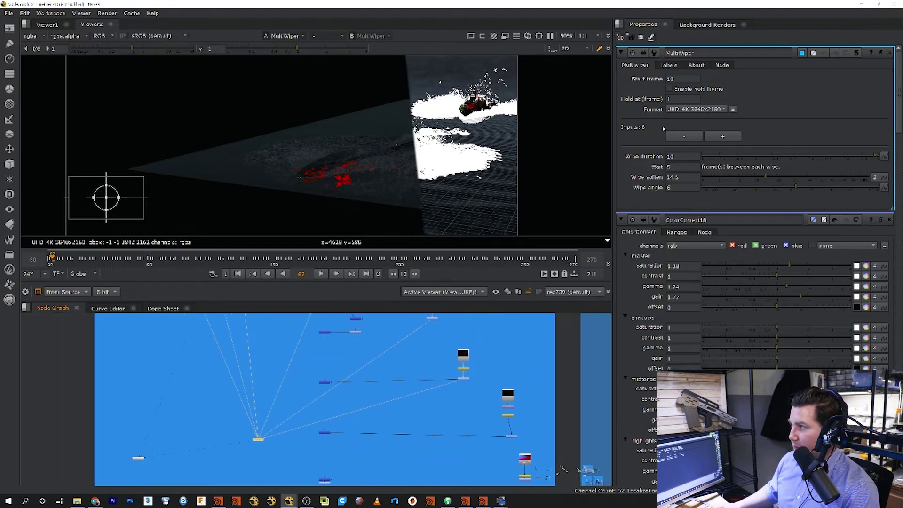
Add a seventh input and connect it to the remaining render layer
click(723, 136)
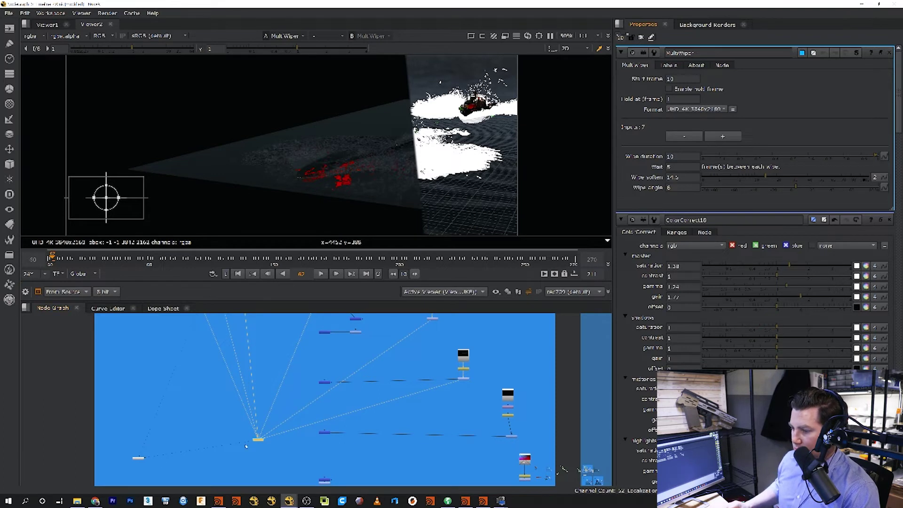
scroll(246, 446, up, 2)
middle_drag(246, 445, 173, 420)
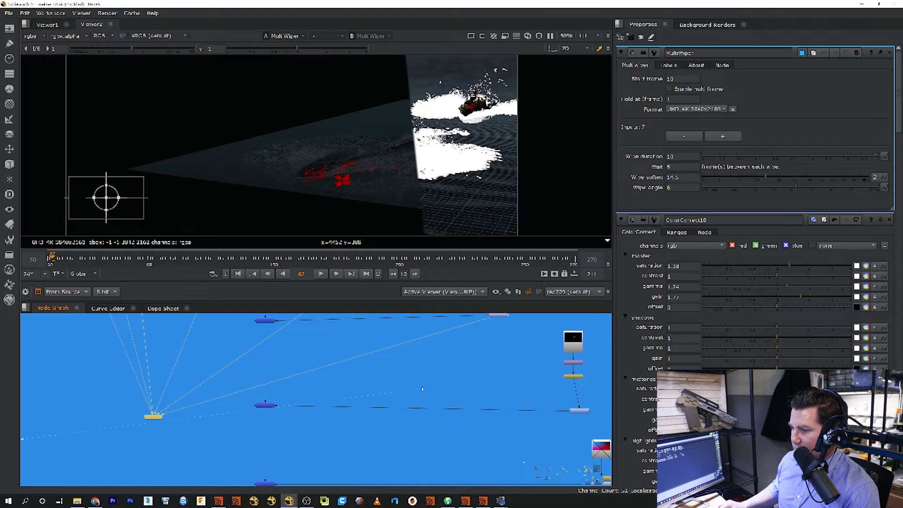
scroll(149, 420, up, 2)
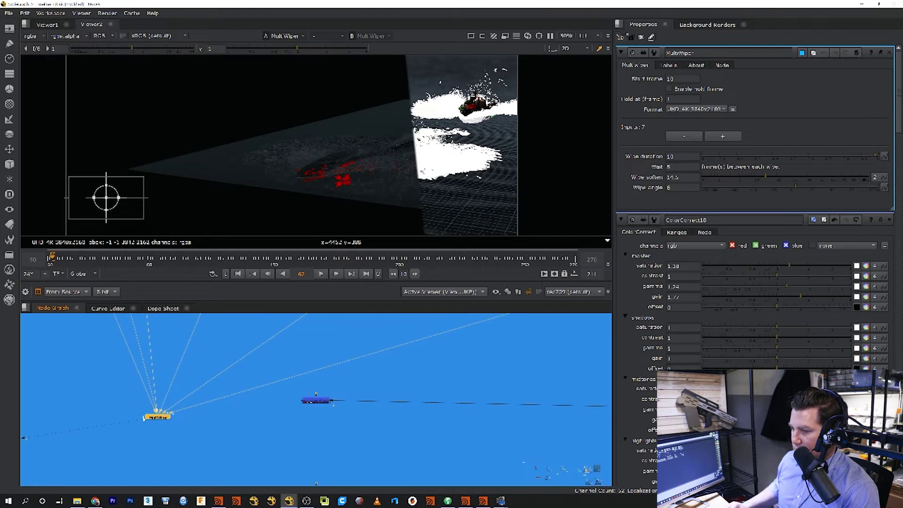
drag(144, 418, 561, 411)
scroll(487, 368, down, 3)
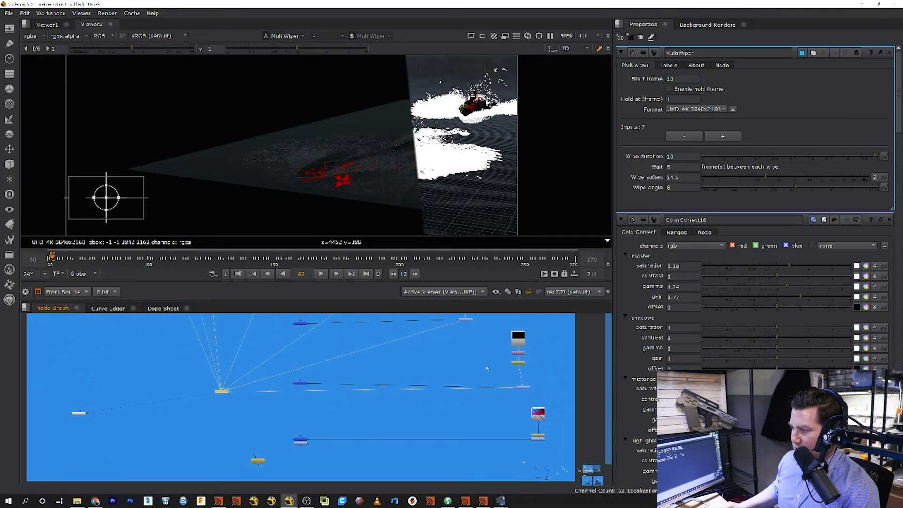
scroll(470, 367, up, 2)
middle_drag(453, 368, 494, 405)
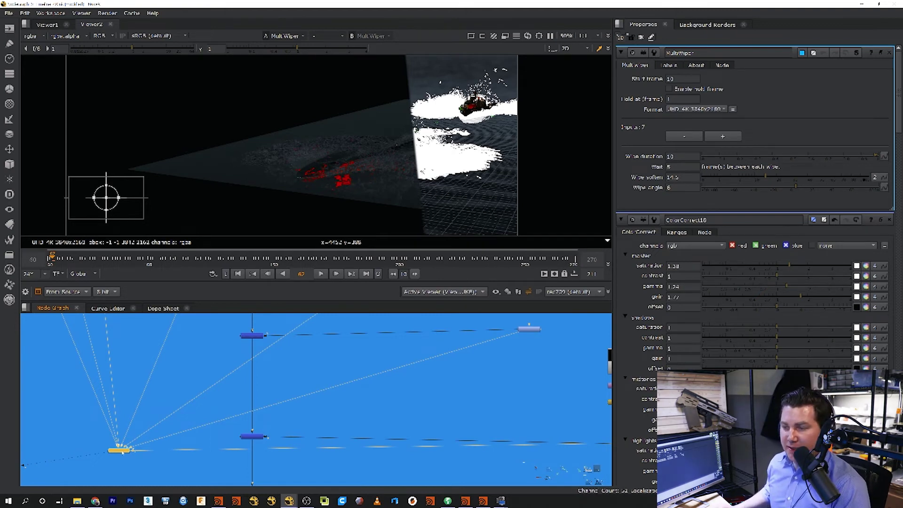
middle_drag(122, 453, 141, 451)
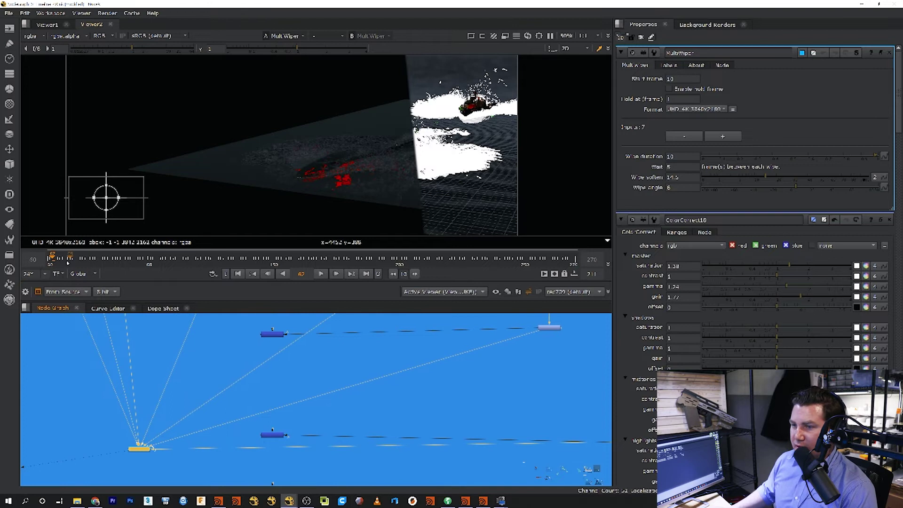
Set the MultiWiper start frame to 60 and preview the wipe to frame 70
click(48, 258)
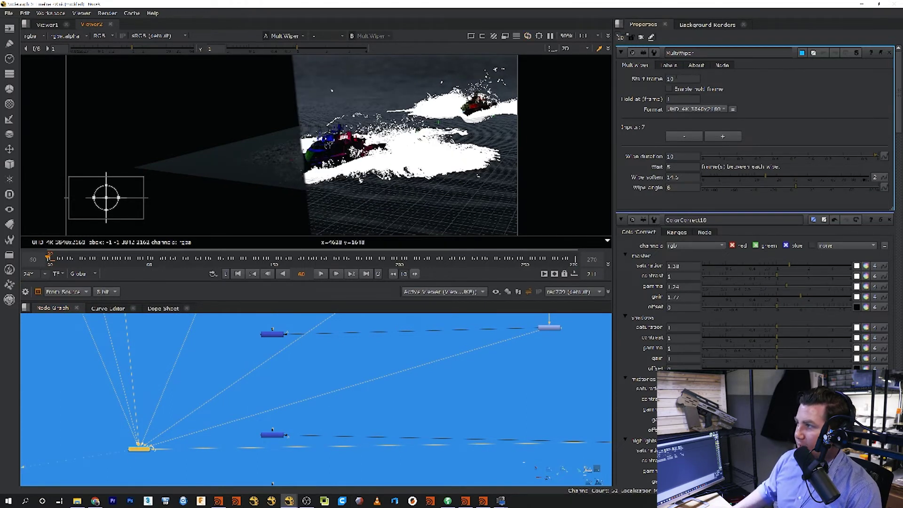
click(638, 82)
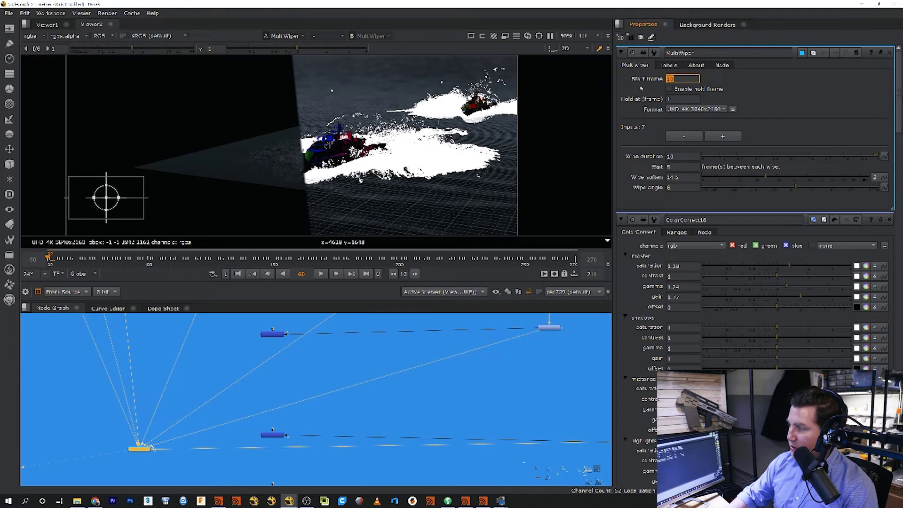
text(60)
key(Return)
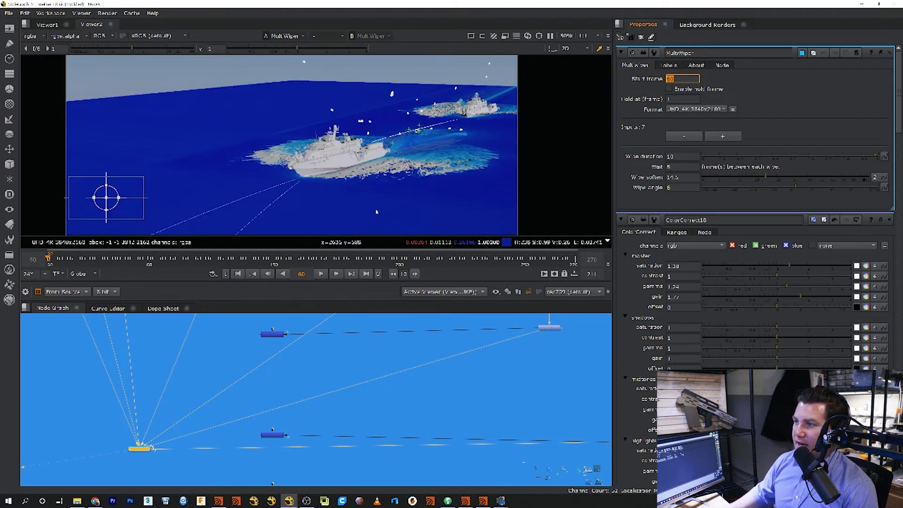
click(321, 274)
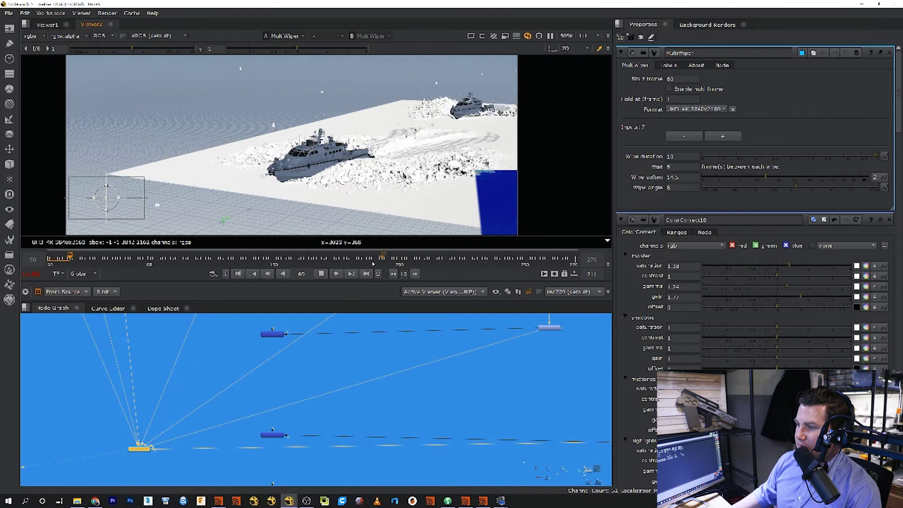
click(333, 275)
key(Left)
key(Left)
key(Left)
key(Left)
key(Left)
key(Left)
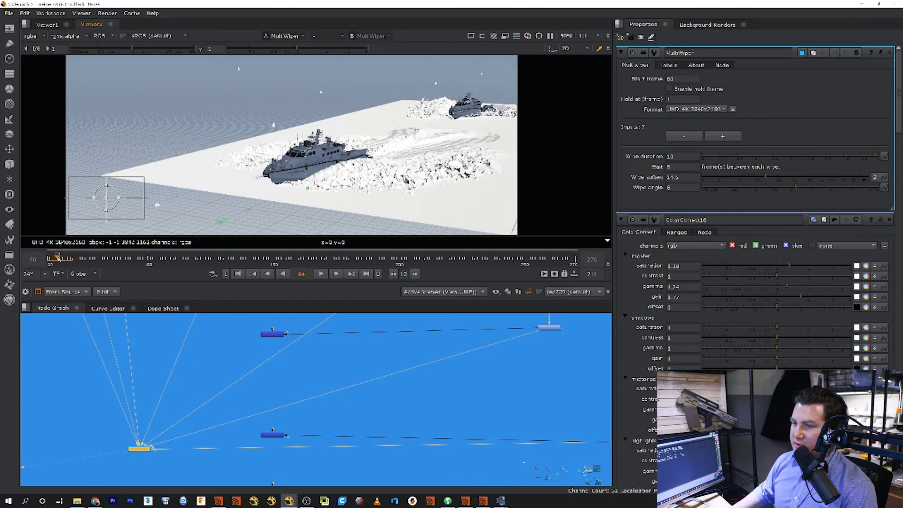
Set the wipe angle to -45 and the wait to 7 frames
click(682, 188)
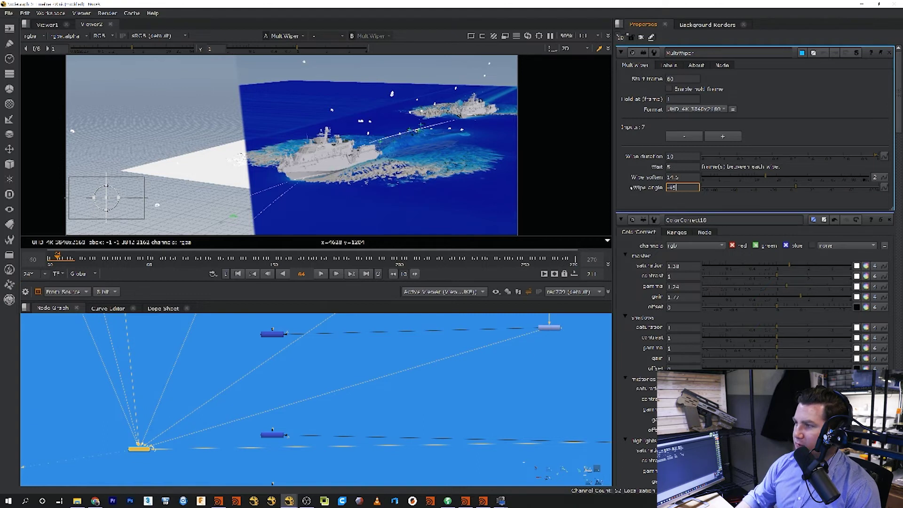
key(Return)
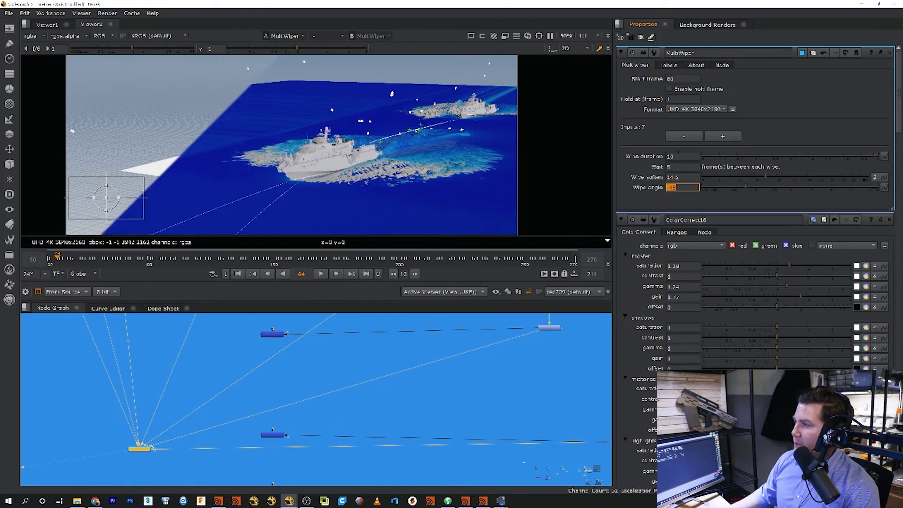
click(671, 157)
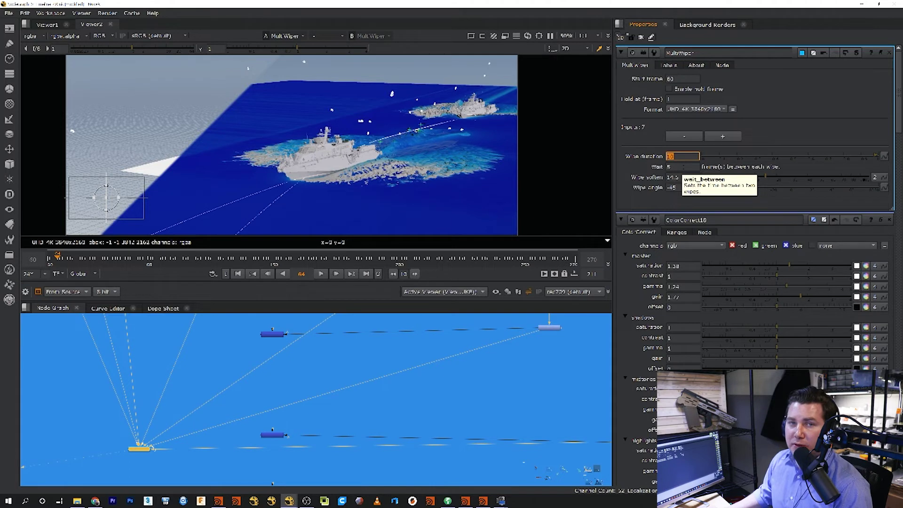
key(Tab)
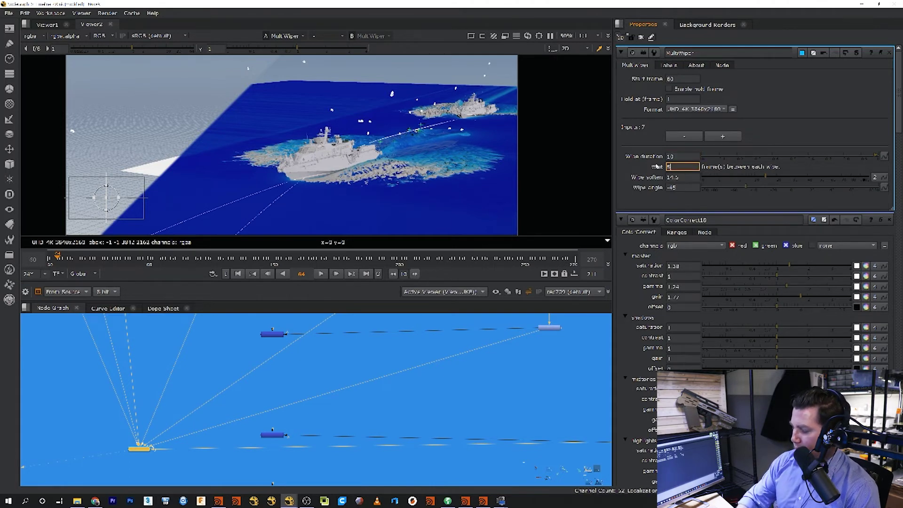
key(BackSpace)
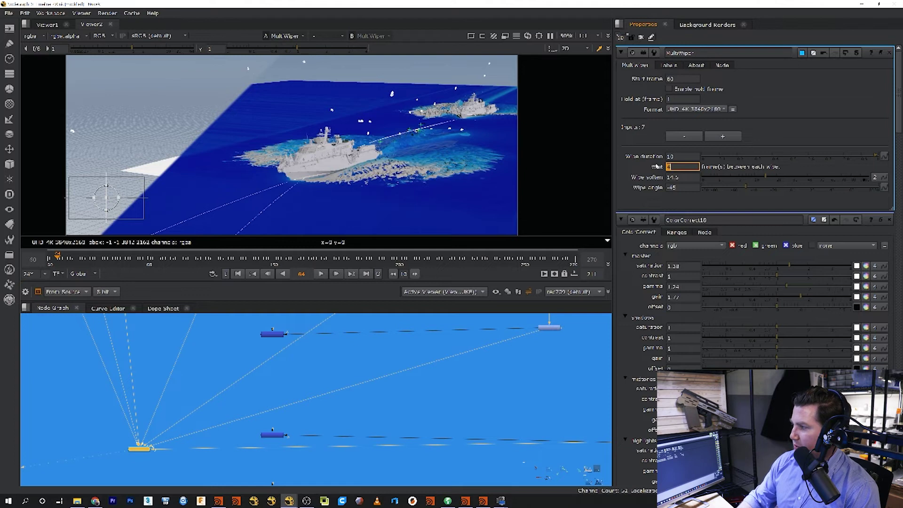
text(4)
key(BackSpace)
text(7)
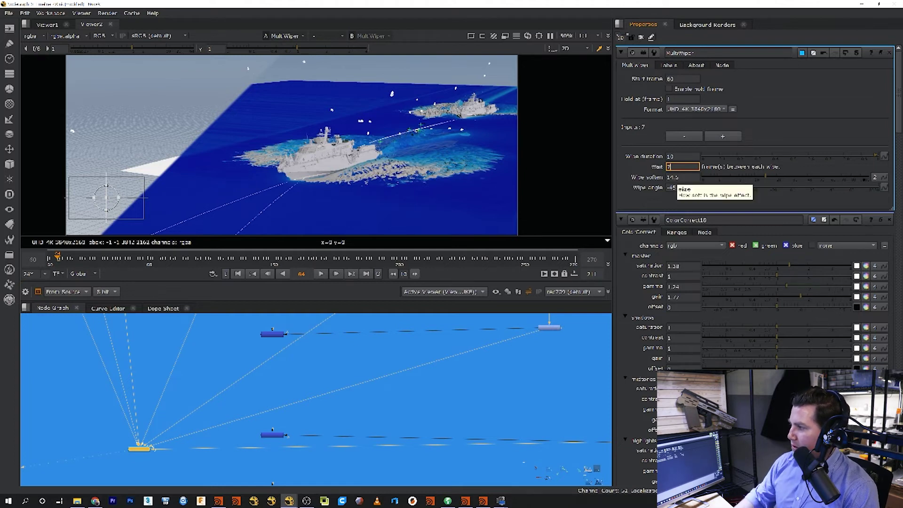
Set the wipe softness to 10 after trying 1.5 and 14.5, then return to frame 60
key(Tab)
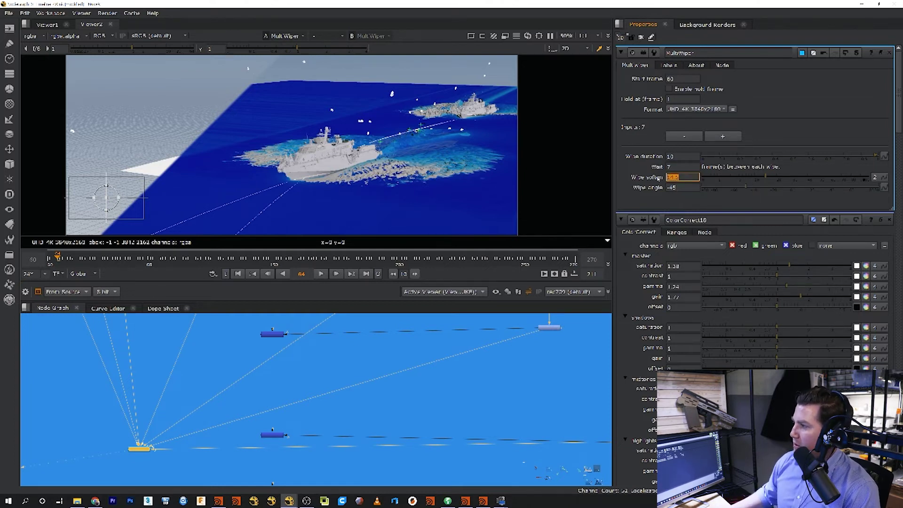
text(1.5)
key(Return)
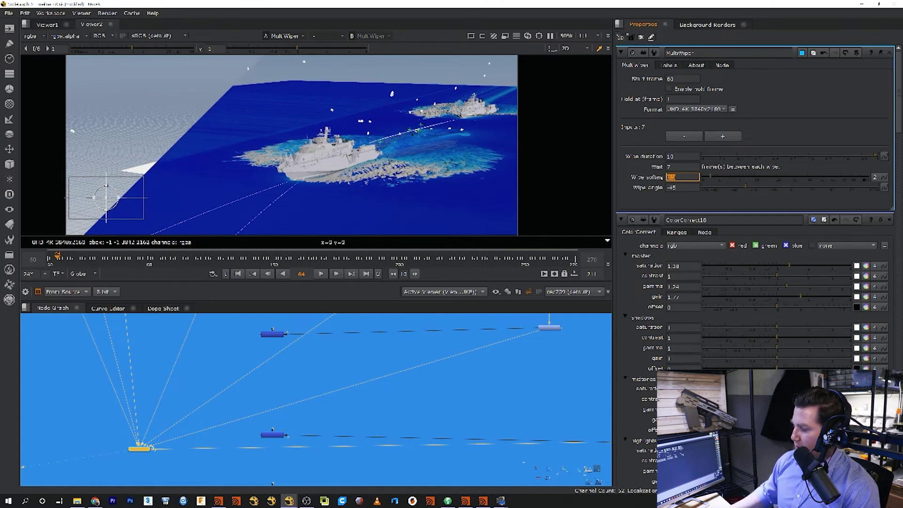
text(14)
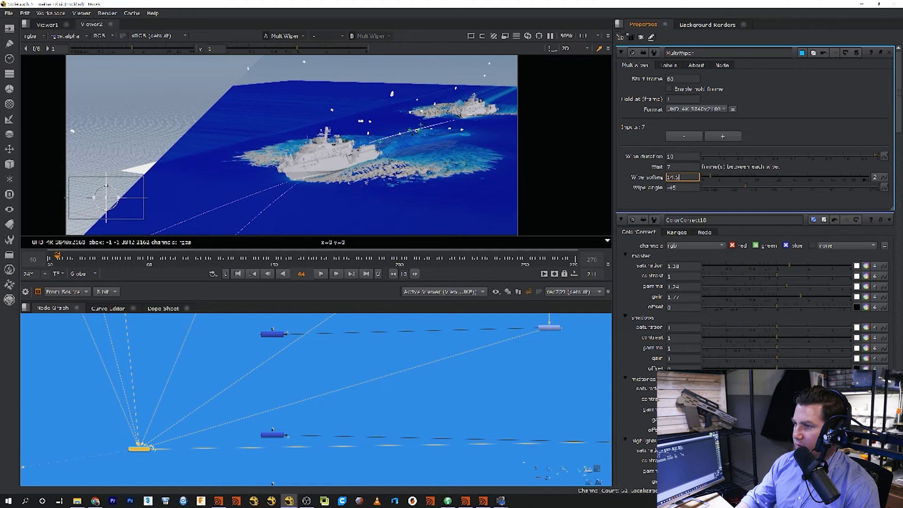
text(.5)
key(Return)
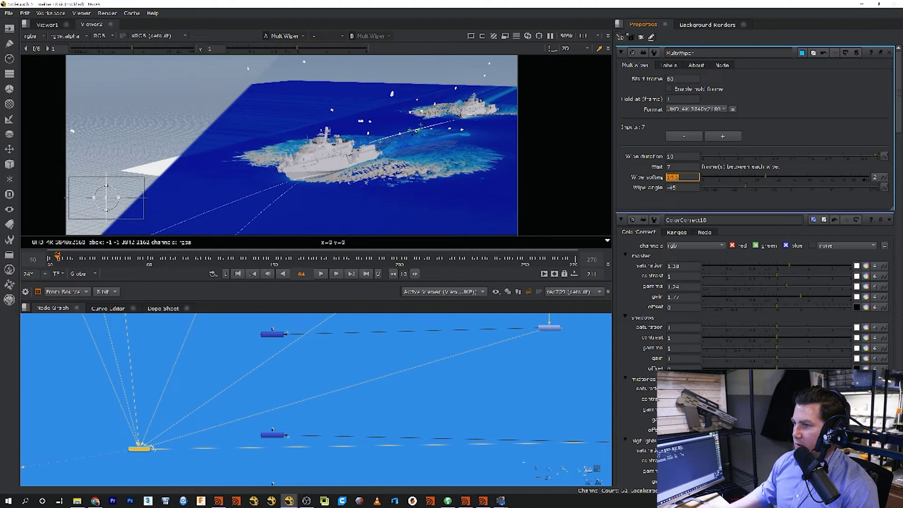
text(10)
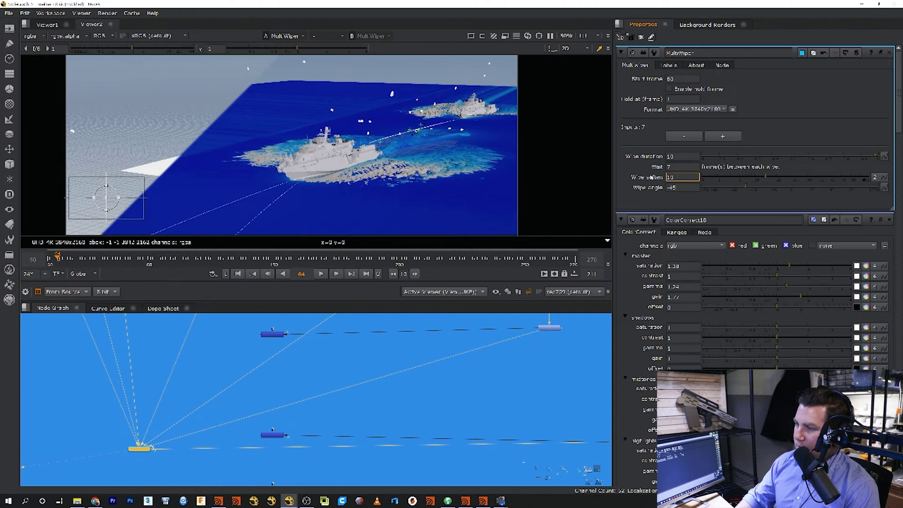
key(Return)
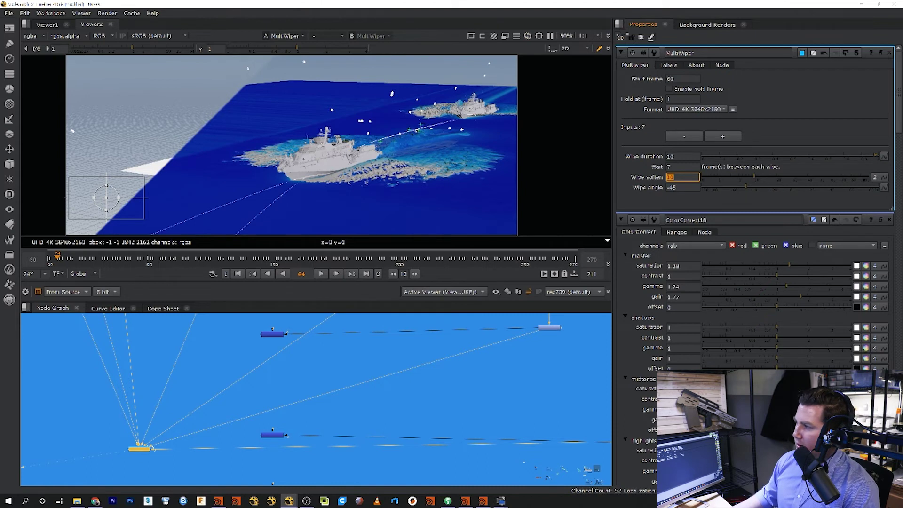
click(240, 276)
Play the breakdown reel from frame 60 and stop at frame 207
click(321, 274)
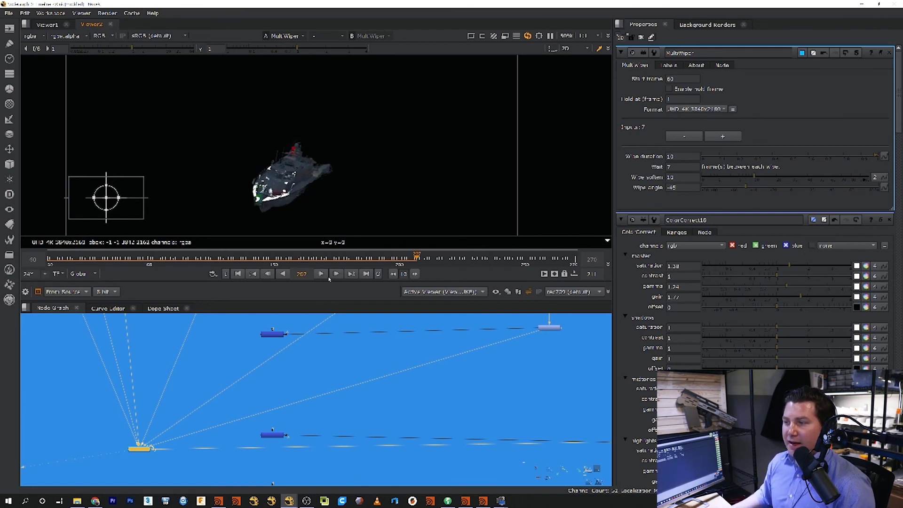
click(328, 277)
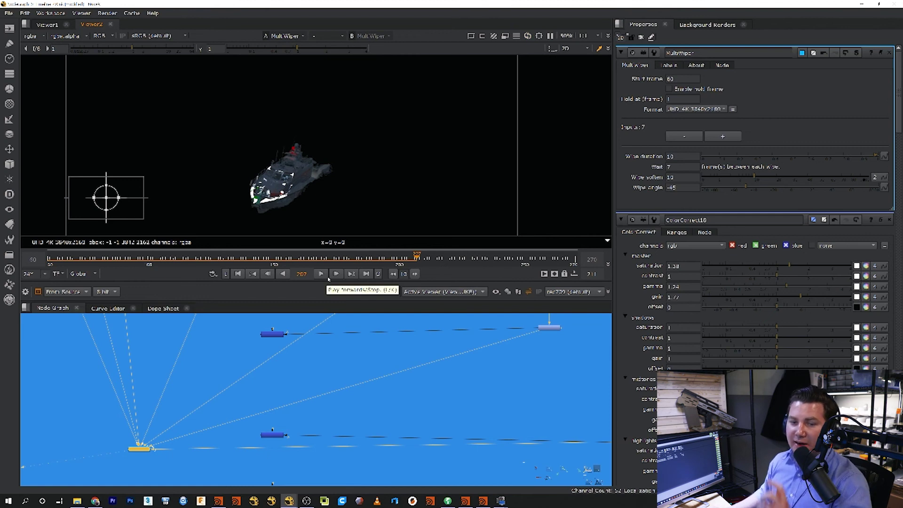